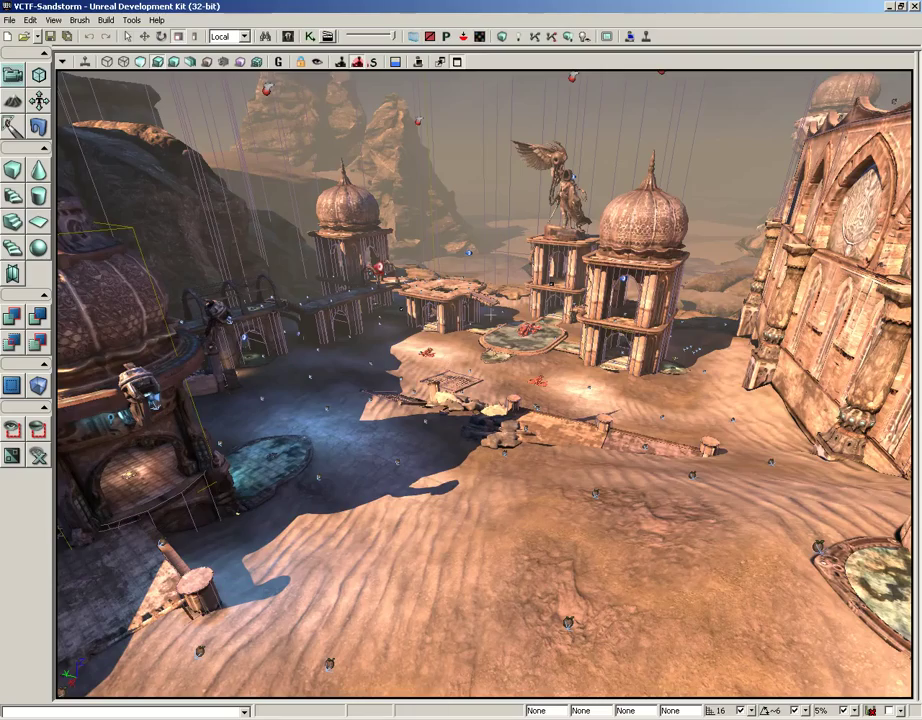
Open the Content Browser, show all assets, and filter them to static meshes matching "light"
right_drag(490, 314, 490, 349)
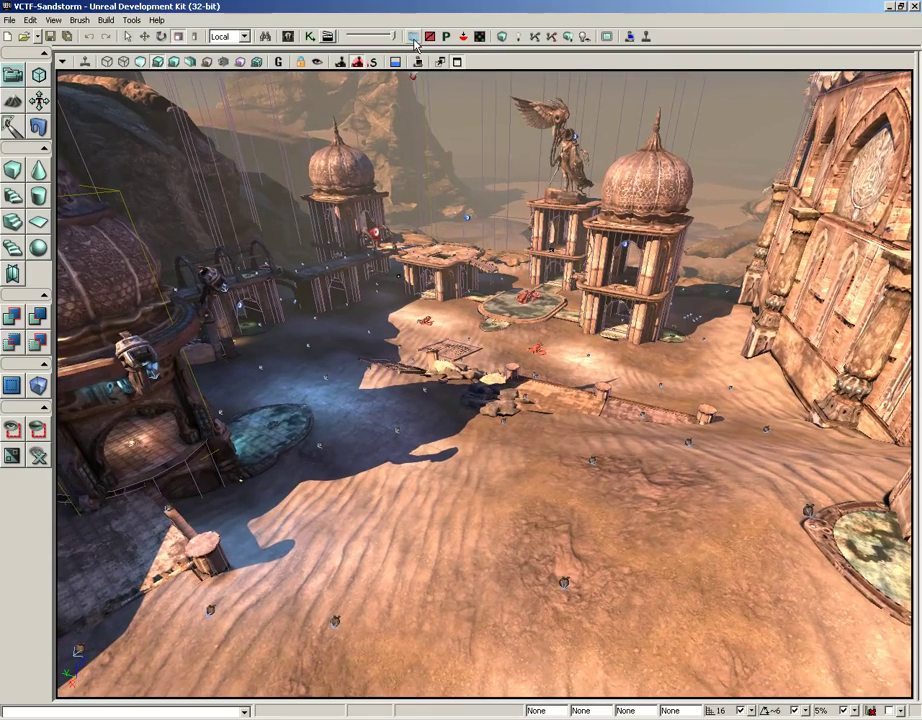
key(w)
right_drag(440, 260, 445, 220)
right_drag(440, 285, 85, 222)
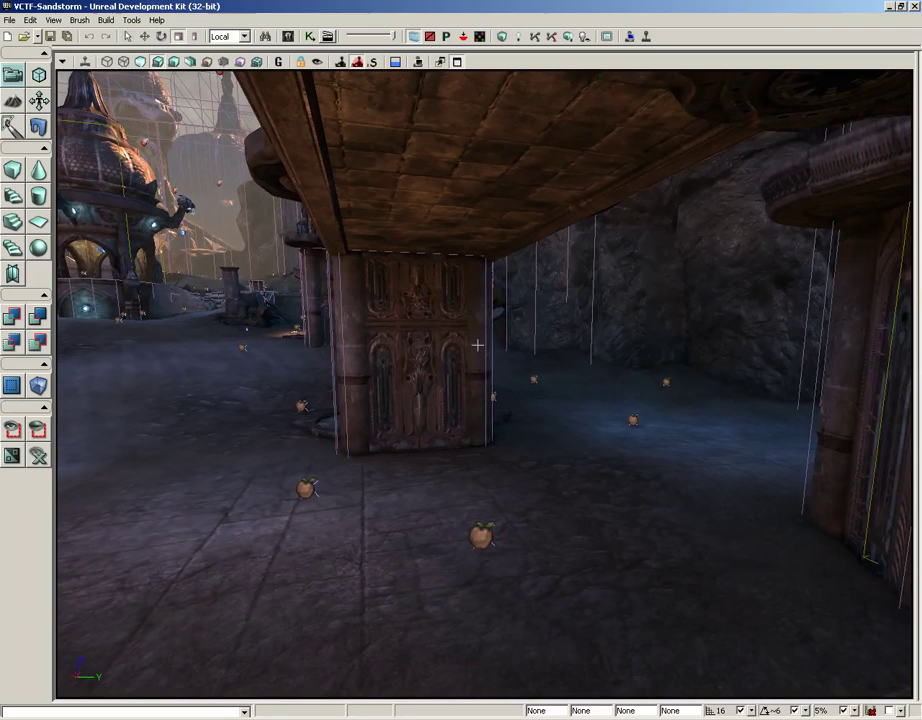
click(290, 37)
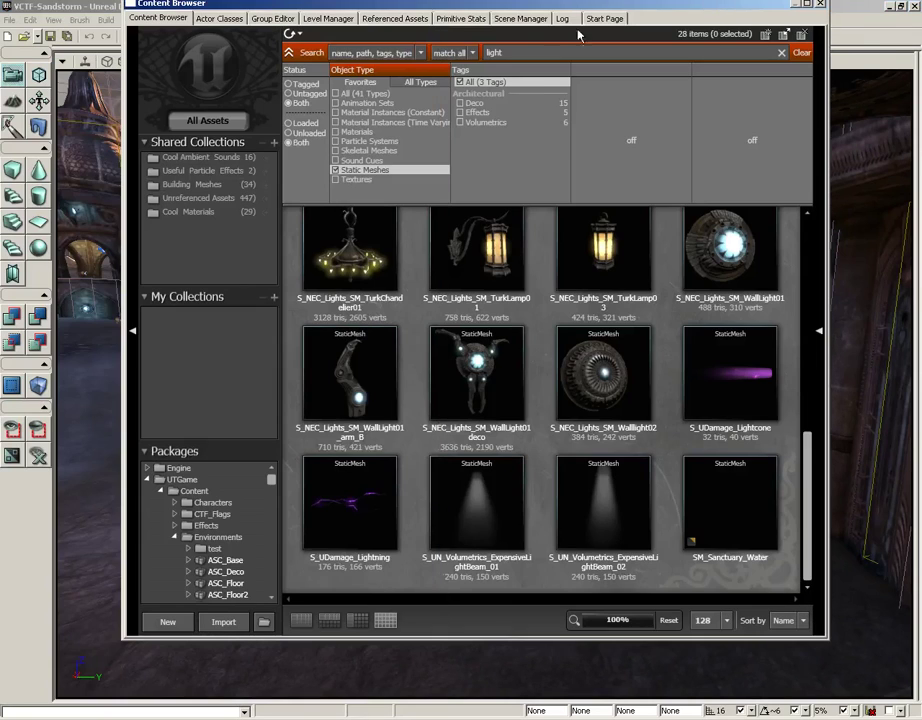
click(209, 121)
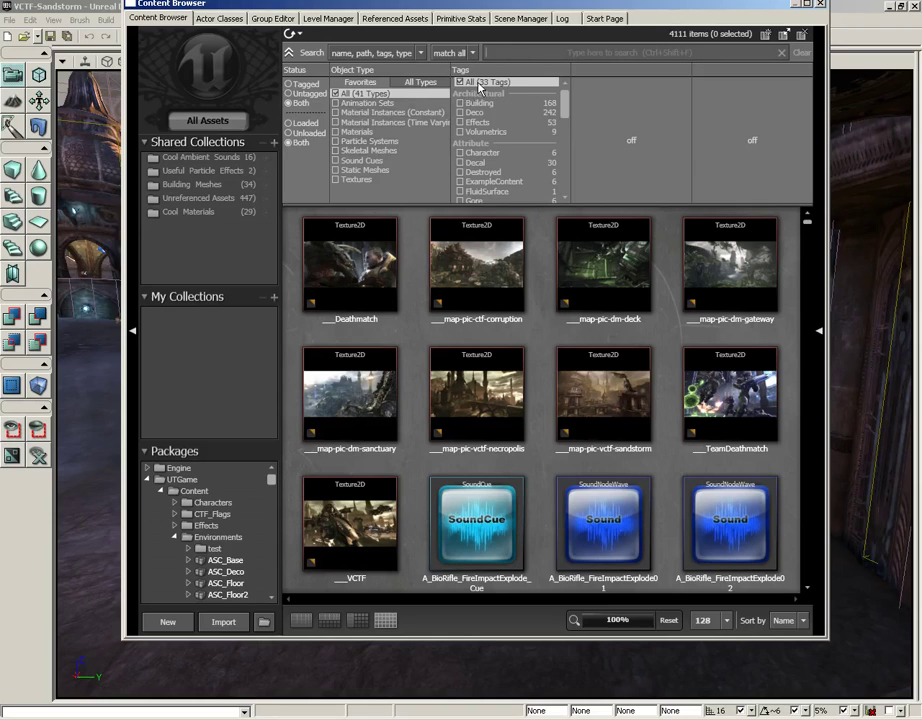
text(light)
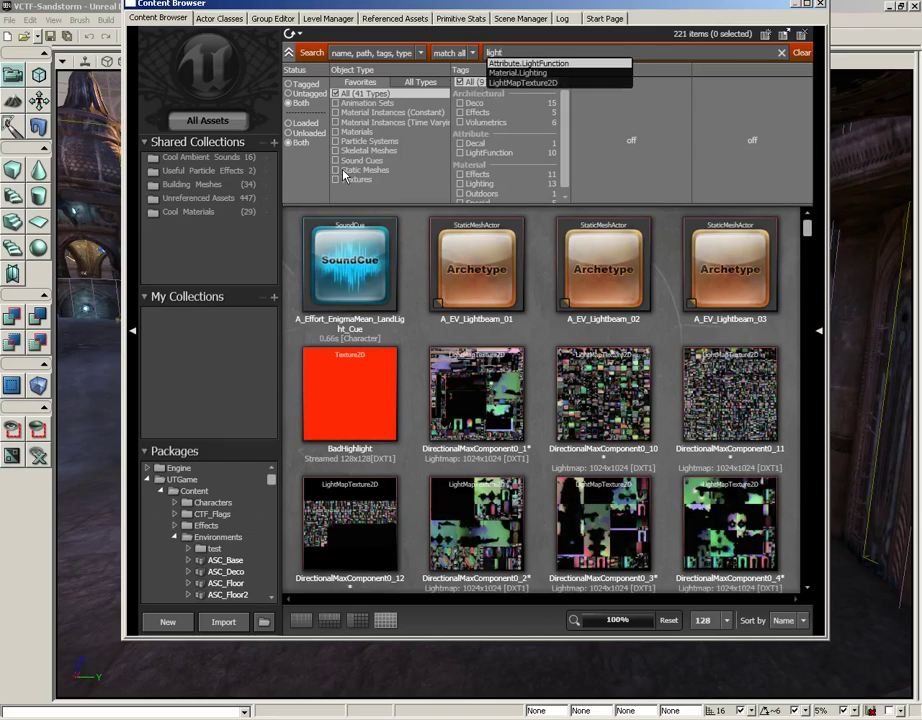
click(337, 171)
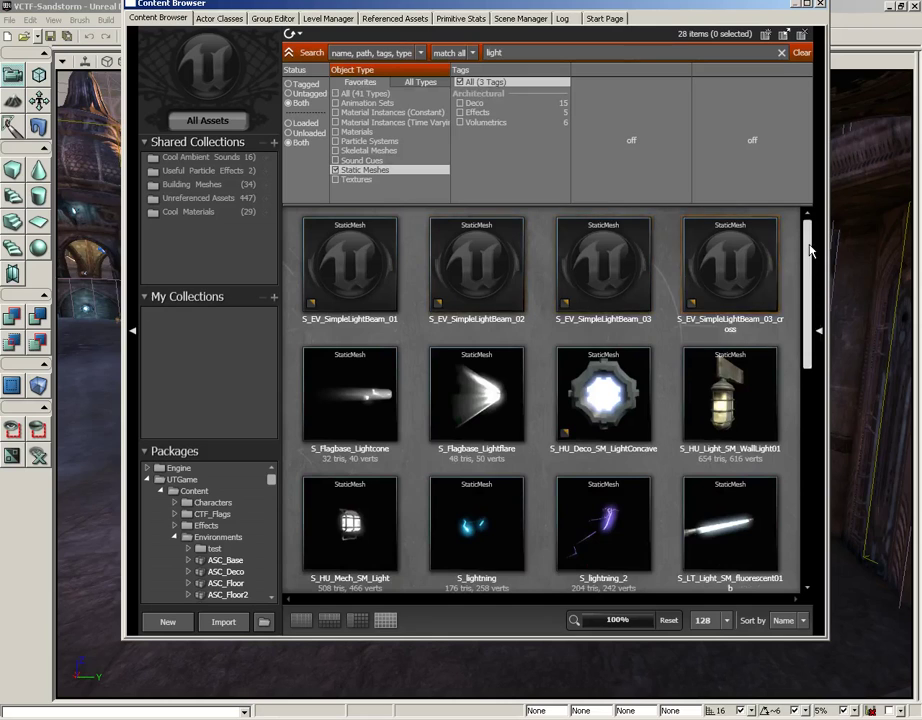
Place the S_UN_Volumetrics_ExpensiveLightBeam_02 mesh on the tiled underside of the walkway and close the Content Browser
drag(808, 242, 803, 495)
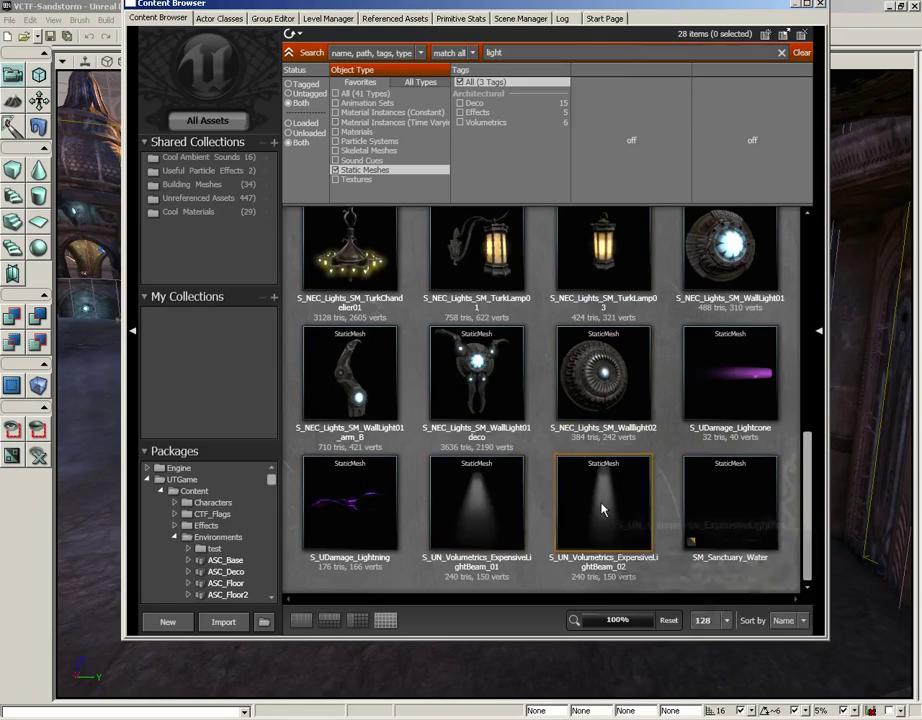
click(603, 539)
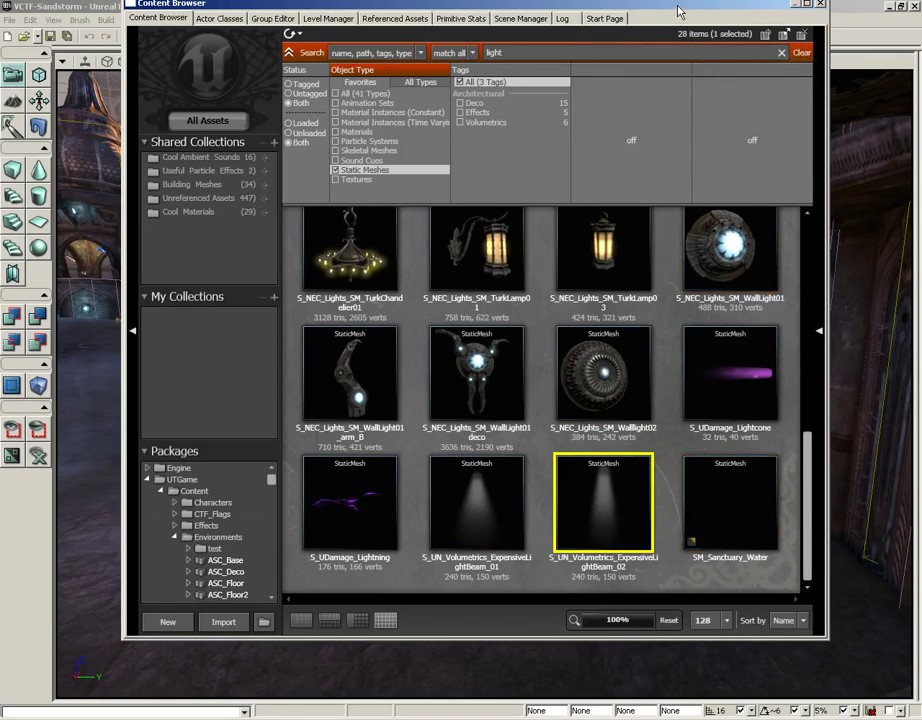
mouse_move(678, 12)
mouse_down()
mouse_move(402, 20)
mouse_move(183, 42)
mouse_up()
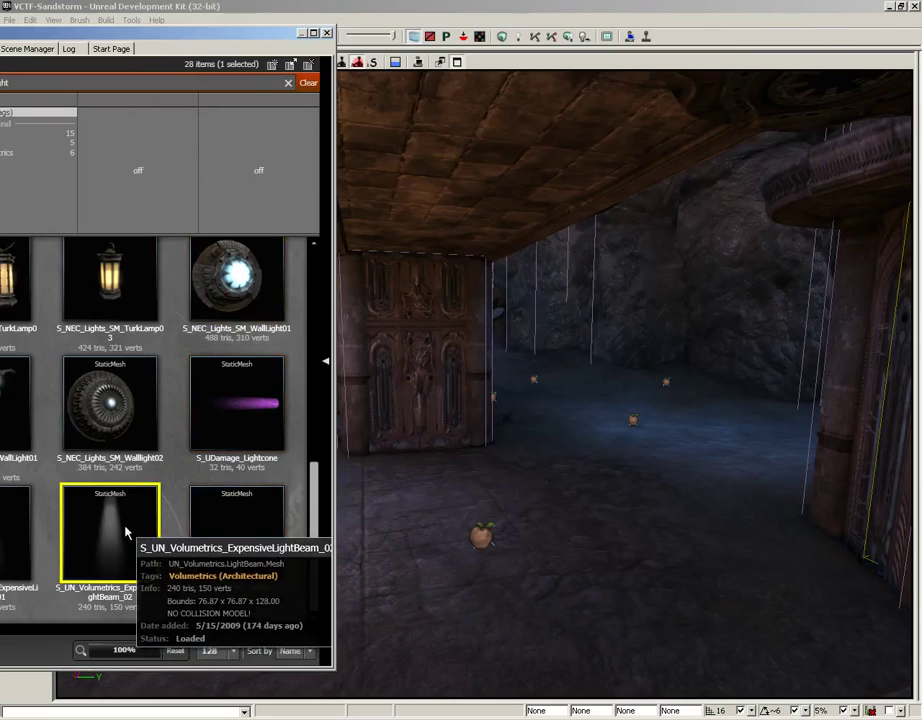
mouse_move(523, 397)
right_down()
mouse_move(517, 387)
mouse_move(523, 397)
right_up()
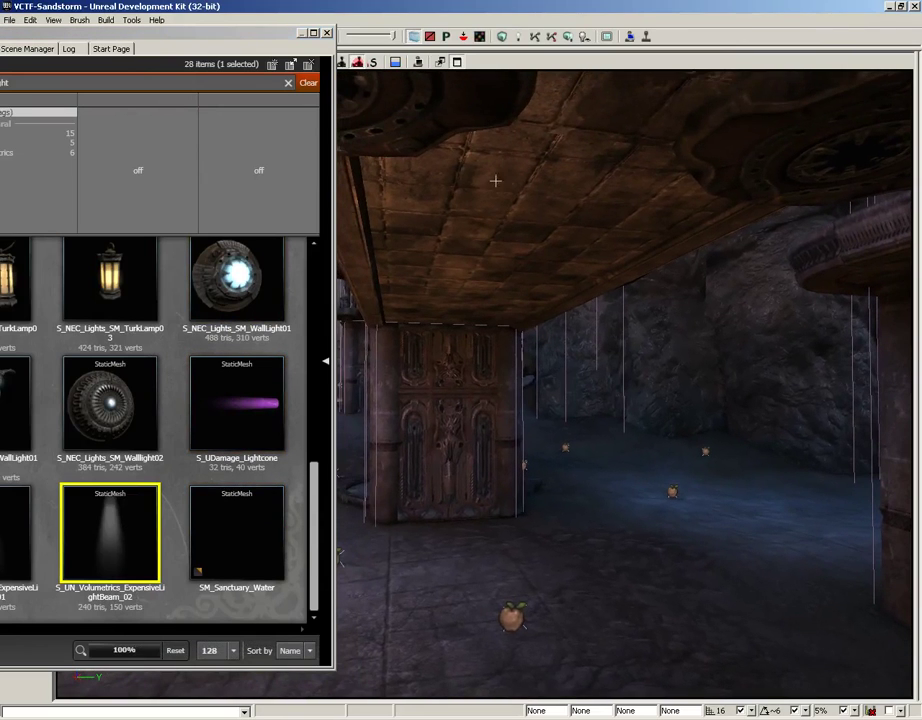
mouse_move(106, 535)
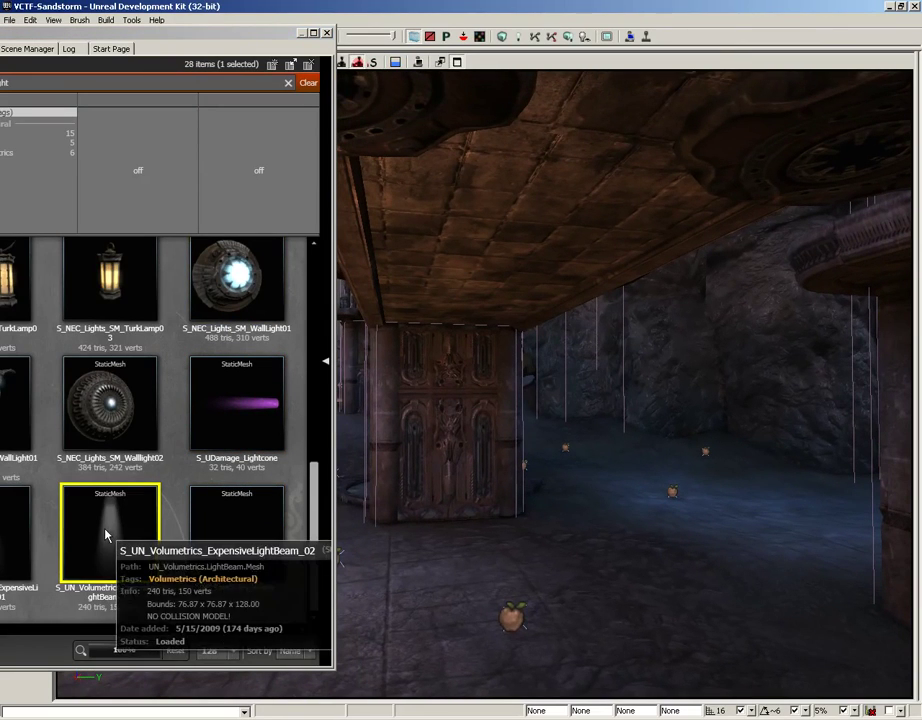
drag(106, 535, 486, 284)
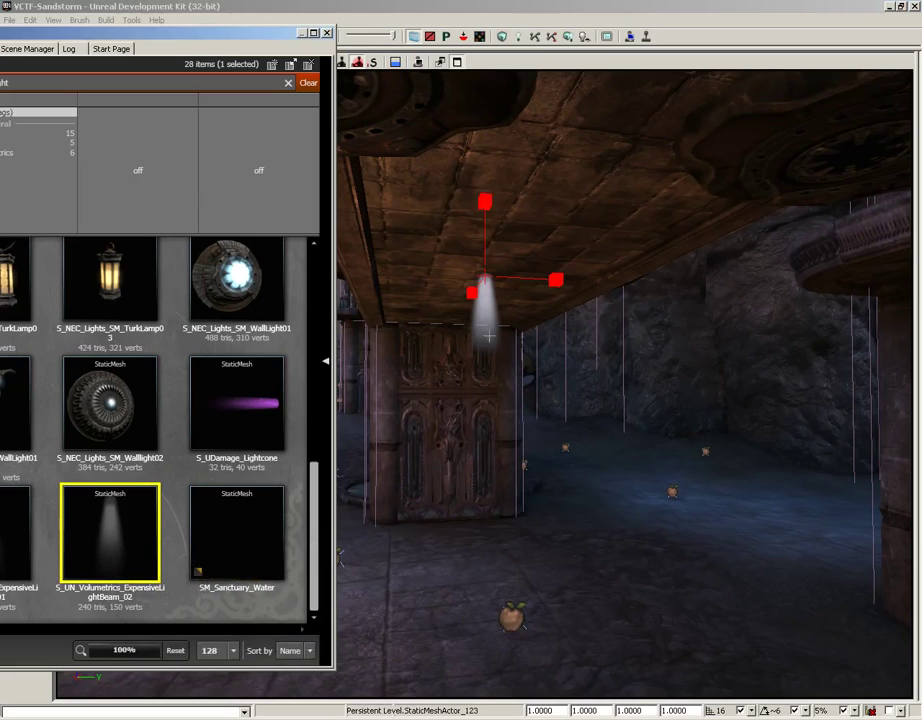
click(329, 36)
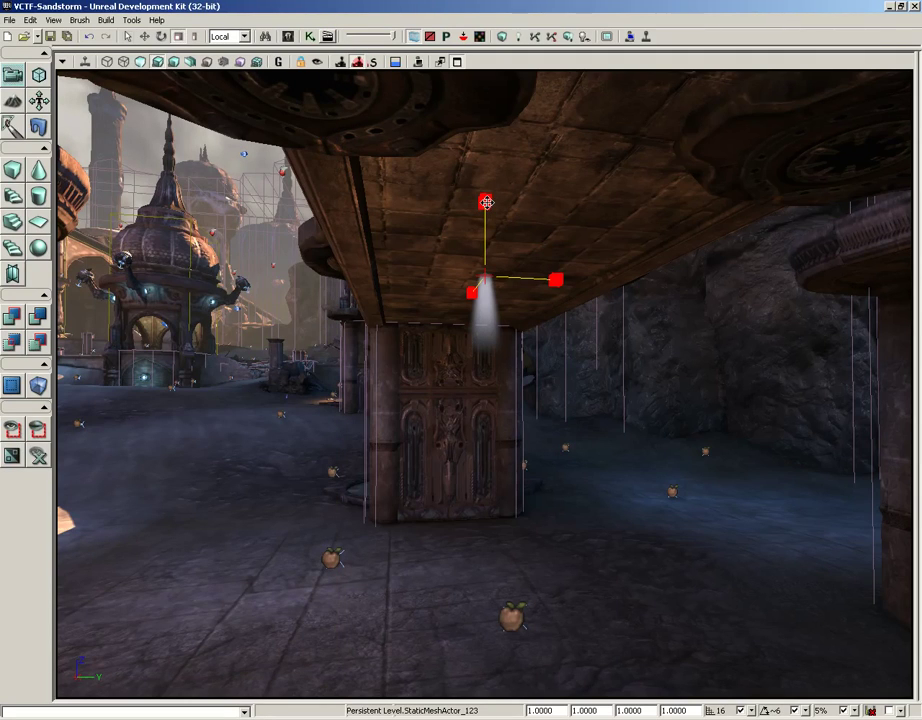
Scale the placed light beam up uniformly to about 3.46 so it reaches down to the ground
scroll(510, 200, down, 2)
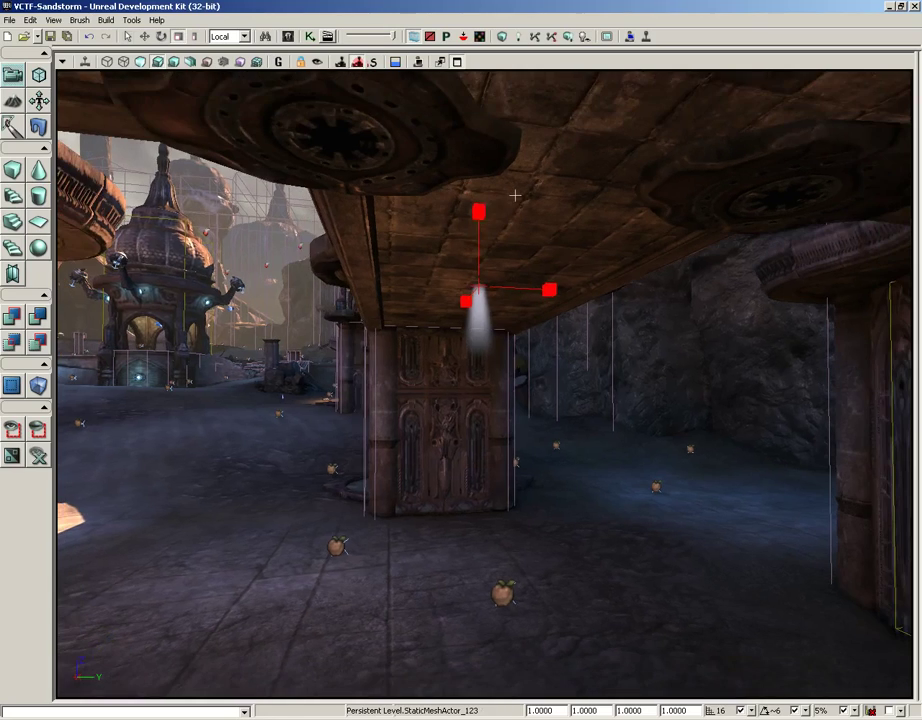
key(space)
scroll(508, 180, up, 4)
key(space)
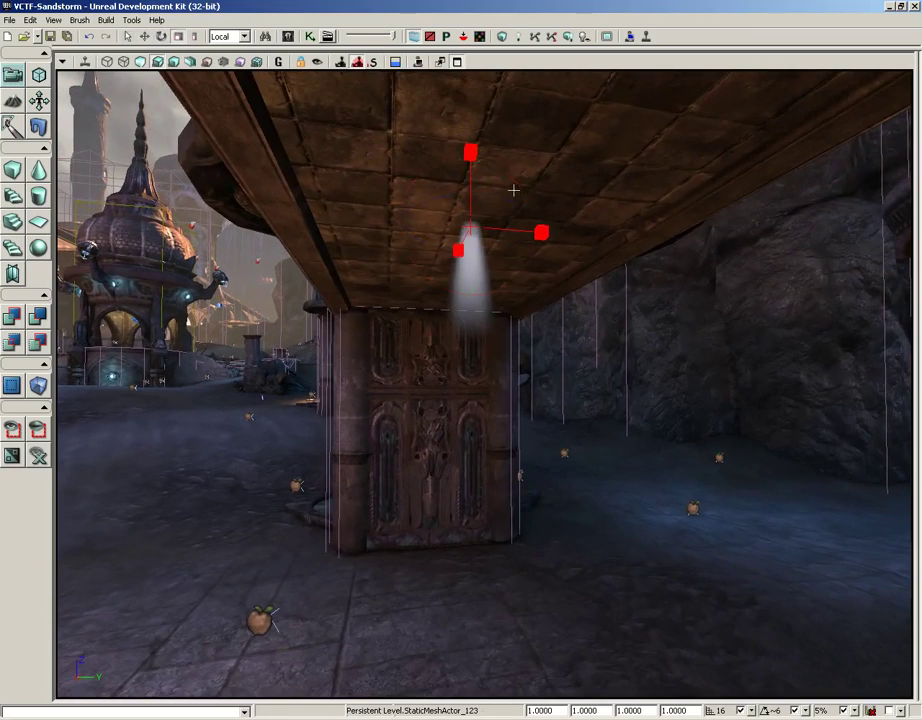
drag(521, 165, 500, 165)
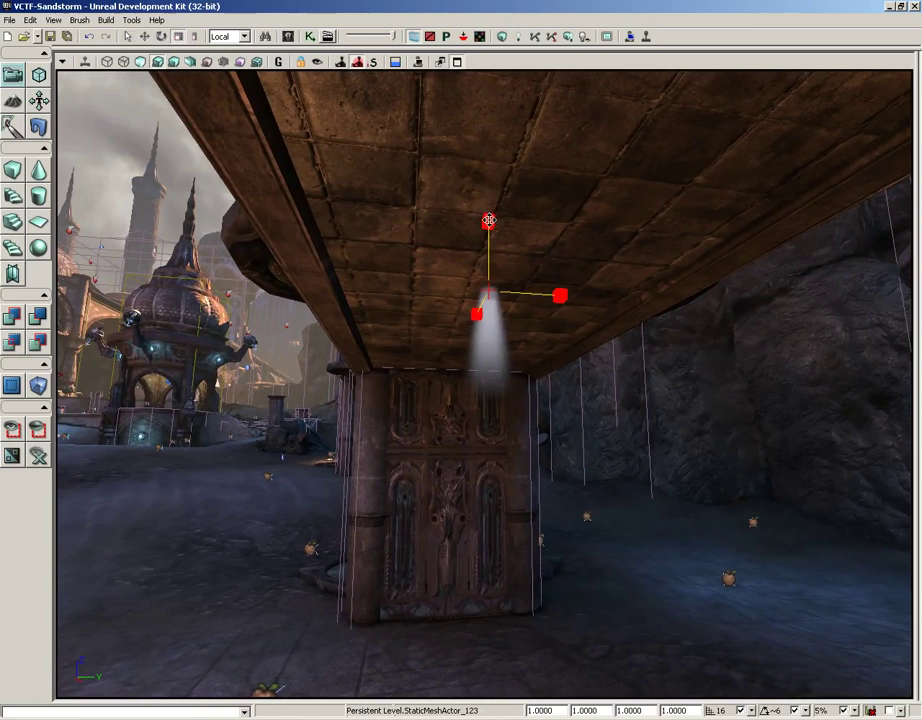
drag(488, 220, 469, 447)
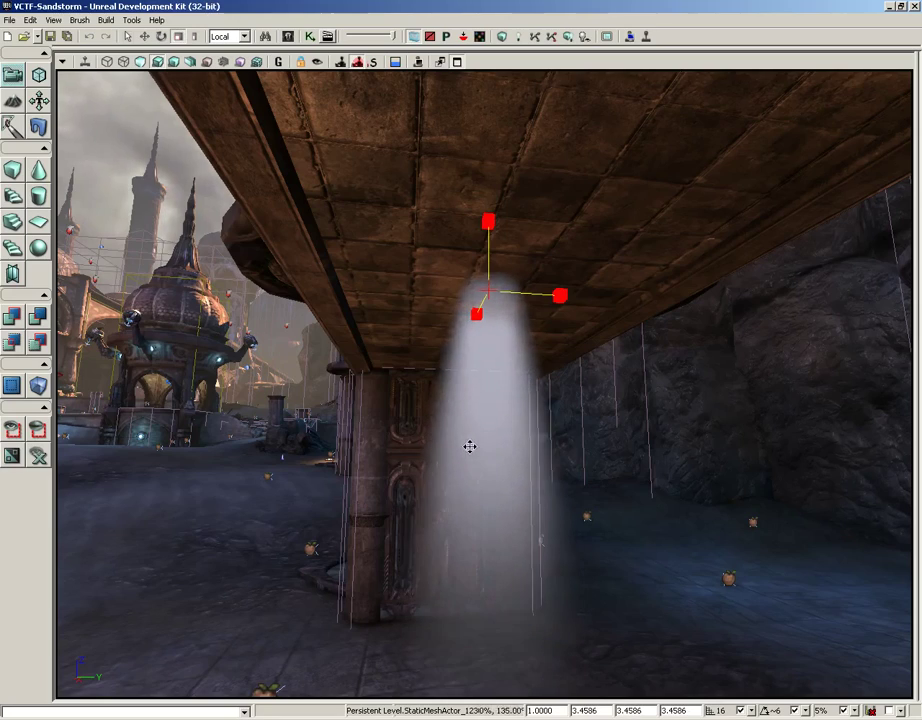
right_drag(743, 505, 720, 502)
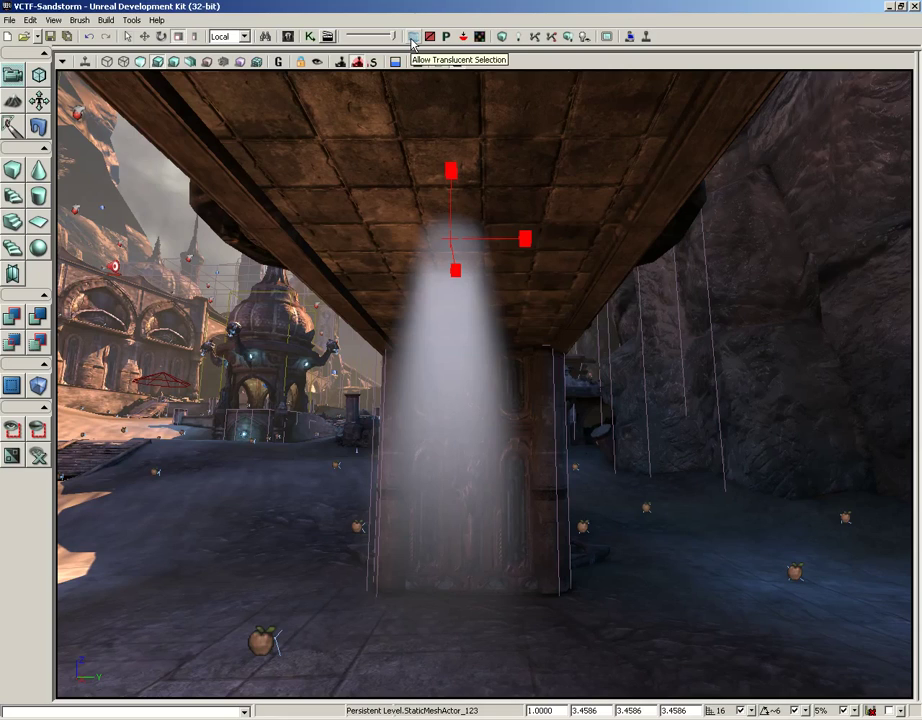
Test selecting the wall panels through the light beam with translucent selection off, and the beam itself with it on
click(412, 37)
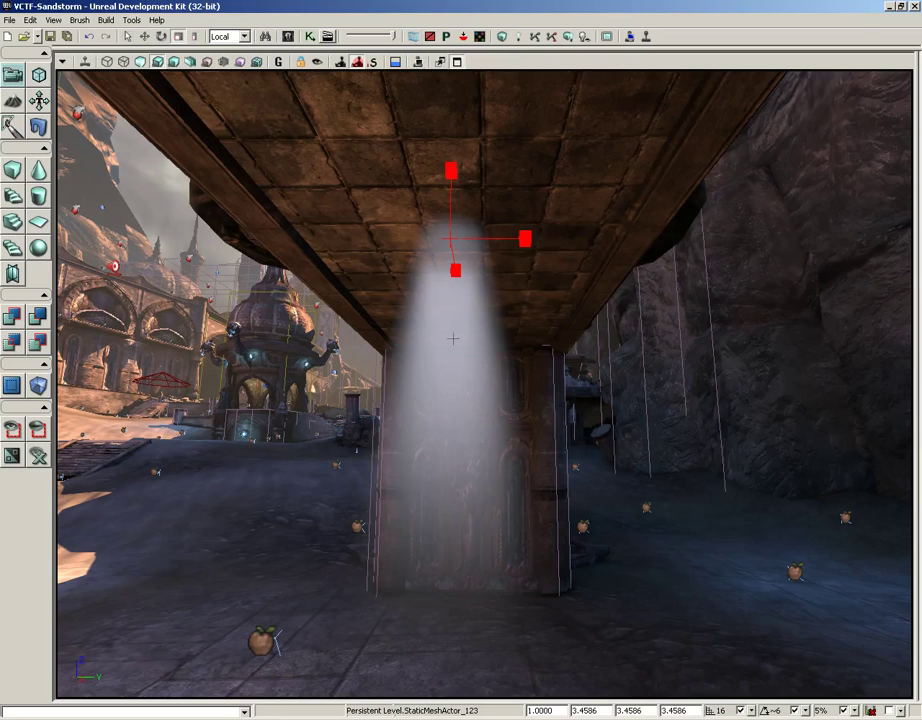
click(465, 401)
middle_drag(474, 388, 453, 379)
right_drag(453, 379, 523, 383)
middle_drag(523, 383, 463, 395)
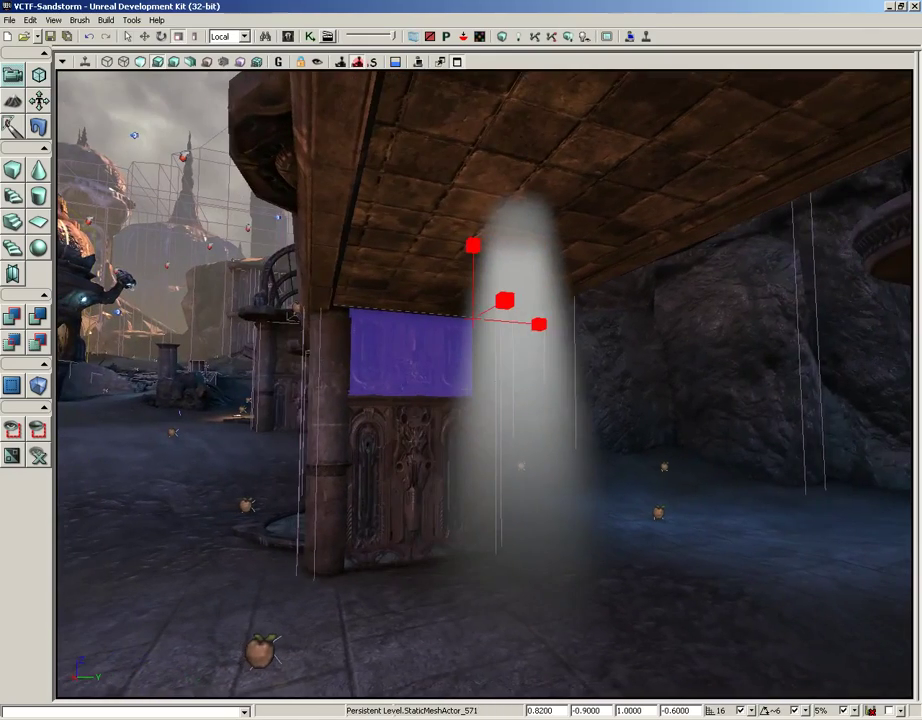
click(375, 472)
middle_drag(390, 434, 340, 438)
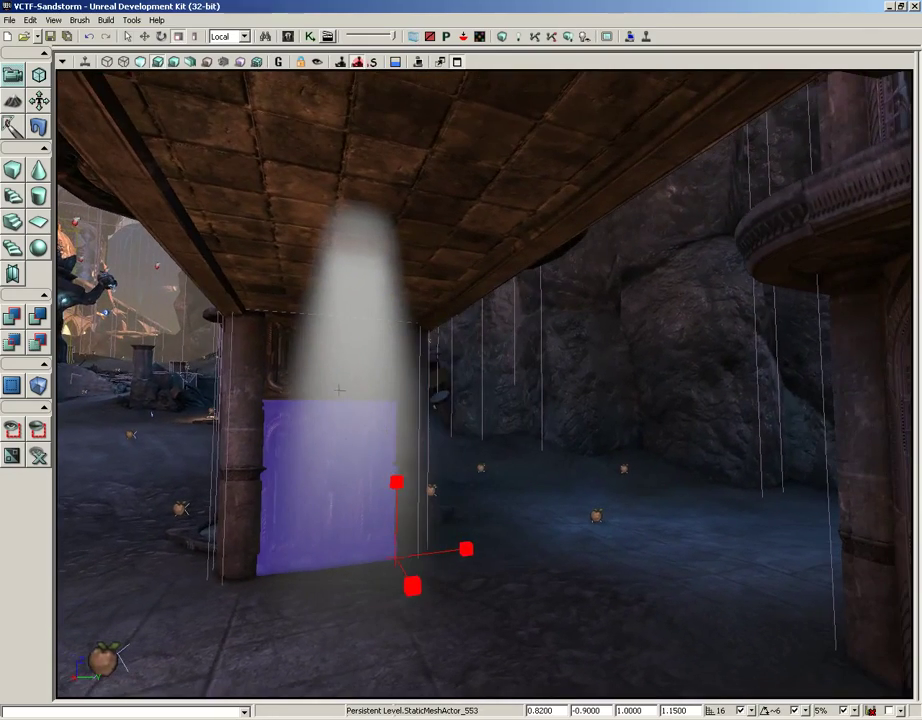
click(334, 380)
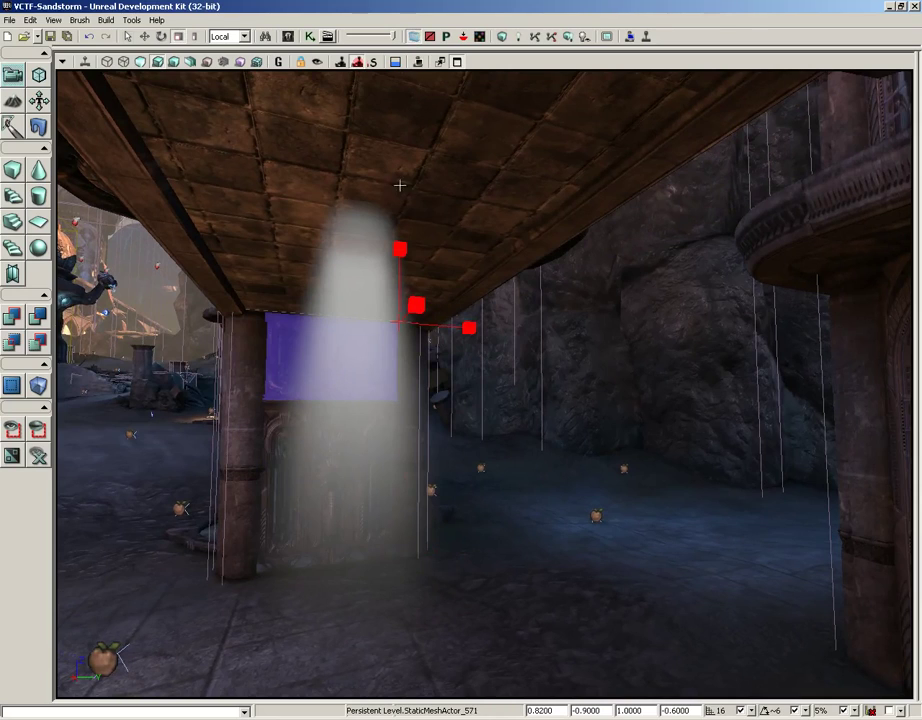
click(363, 378)
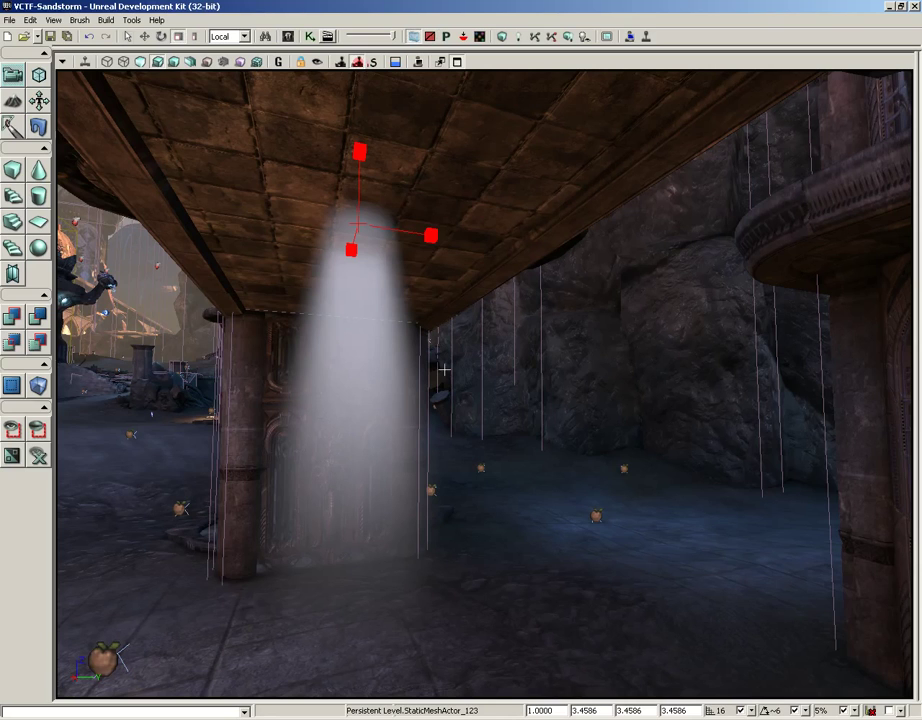
Select blocking volumes above the cliffs and the large ForcedDirVolume around the winged statue
right_drag(444, 369, 464, 346)
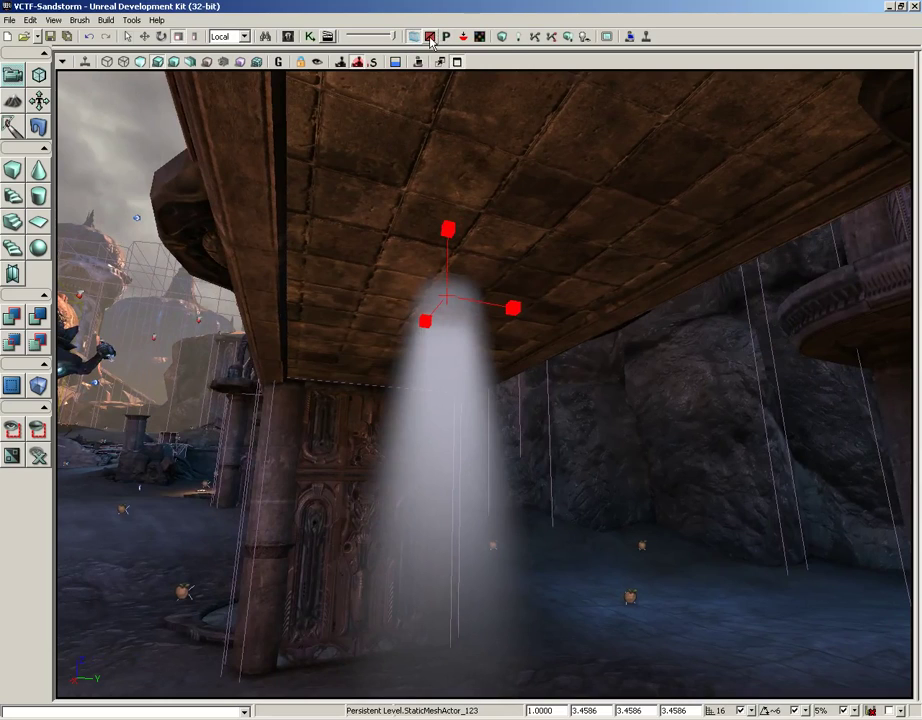
right_drag(352, 322, 194, 200)
drag(193, 199, 188, 176)
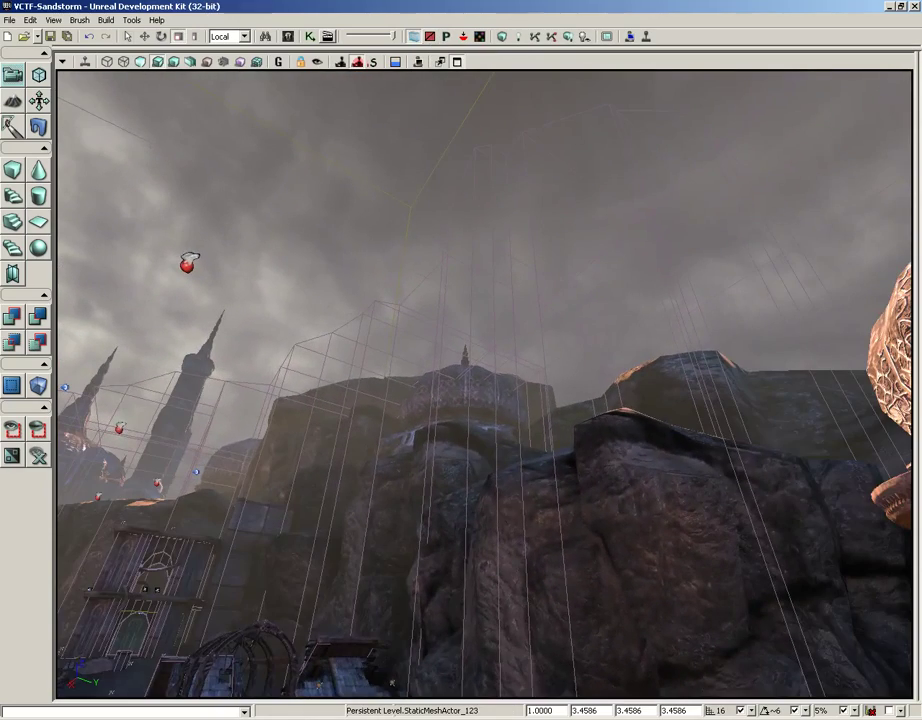
click(447, 223)
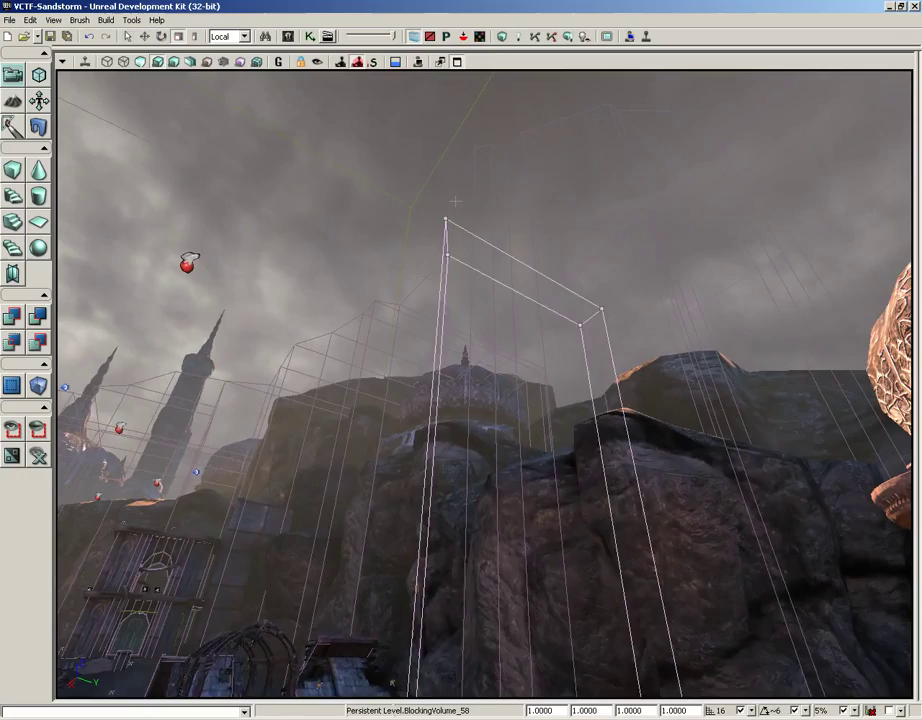
click(452, 200)
right_drag(452, 200, 805, 212)
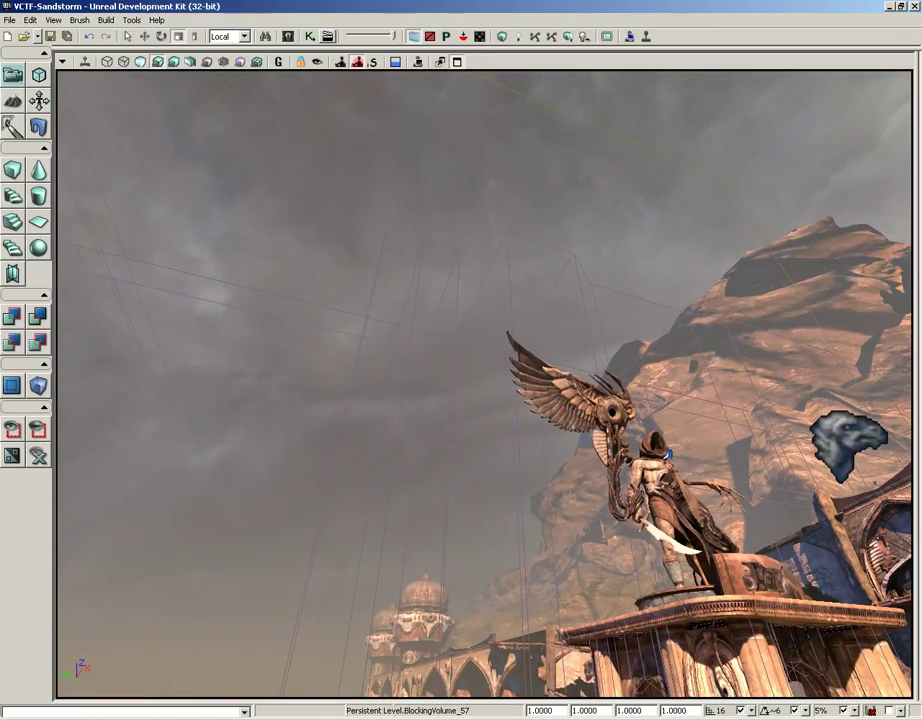
click(457, 262)
right_drag(457, 262, 530, 240)
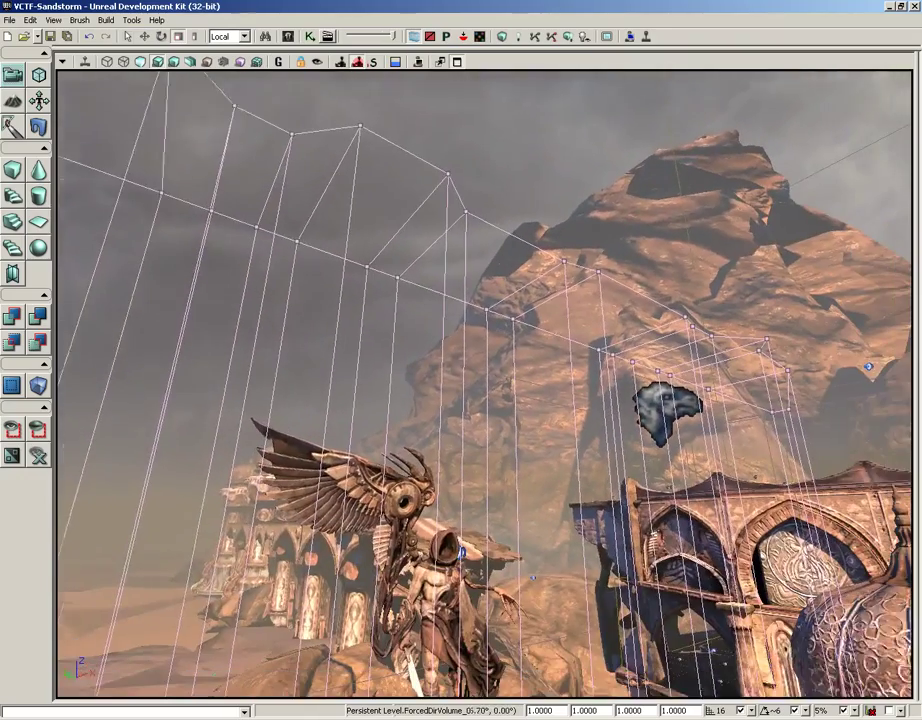
drag(410, 215, 418, 205)
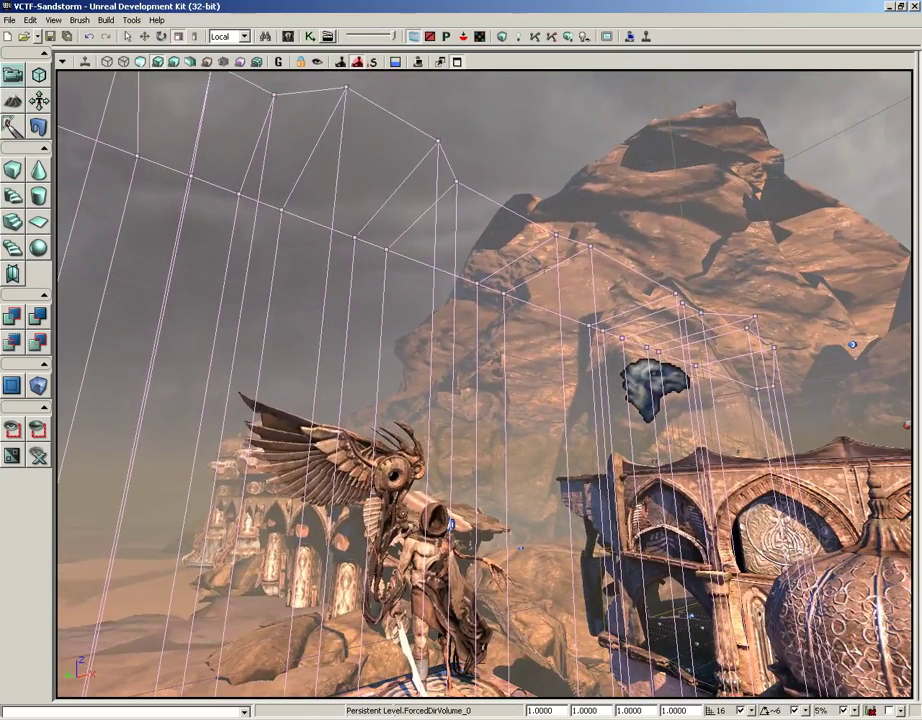
Show the selected volume's faces as shaded polygons, and turn off both that shading and translucent selection
click(430, 37)
right_drag(518, 209, 424, 182)
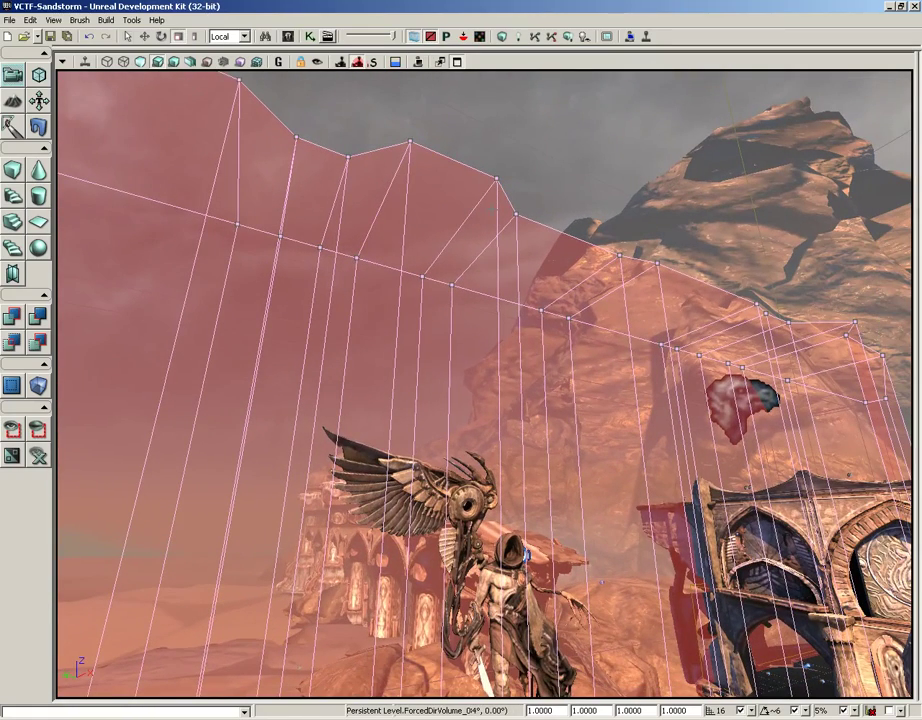
click(413, 37)
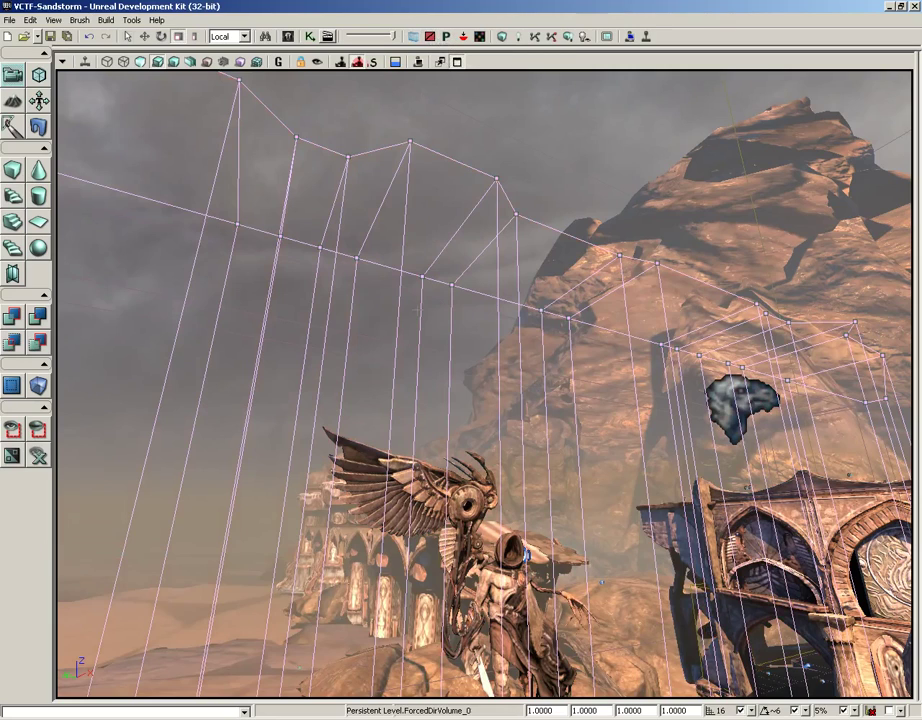
Select the rock cliff mesh behind the hooded statue, followed by the statue's mechanical winged bird mesh
right_drag(484, 384, 430, 545)
right_drag(423, 276, 475, 276)
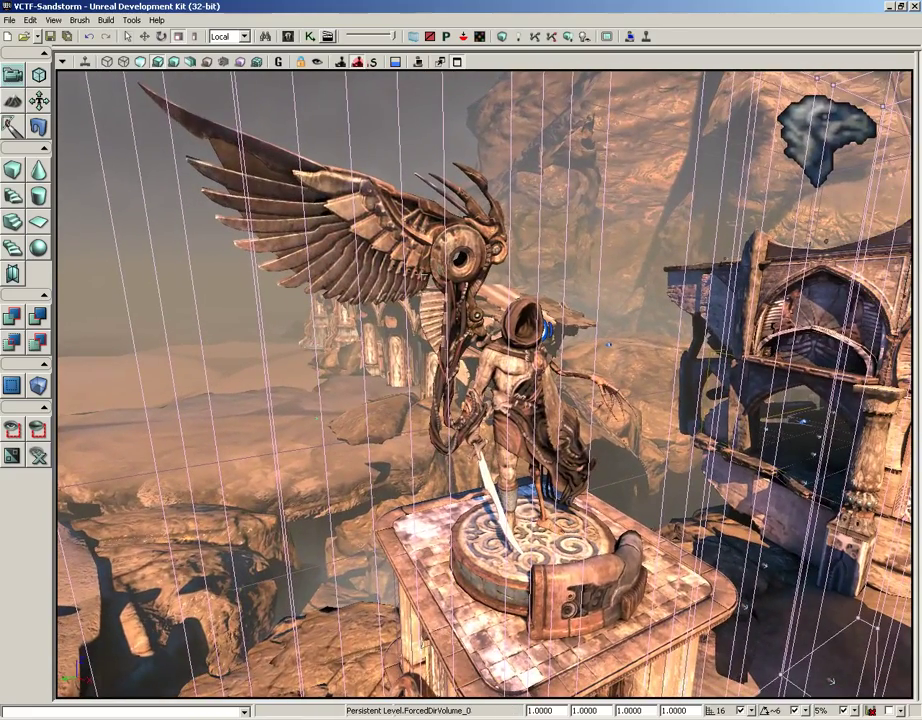
drag(423, 276, 463, 330)
click(548, 165)
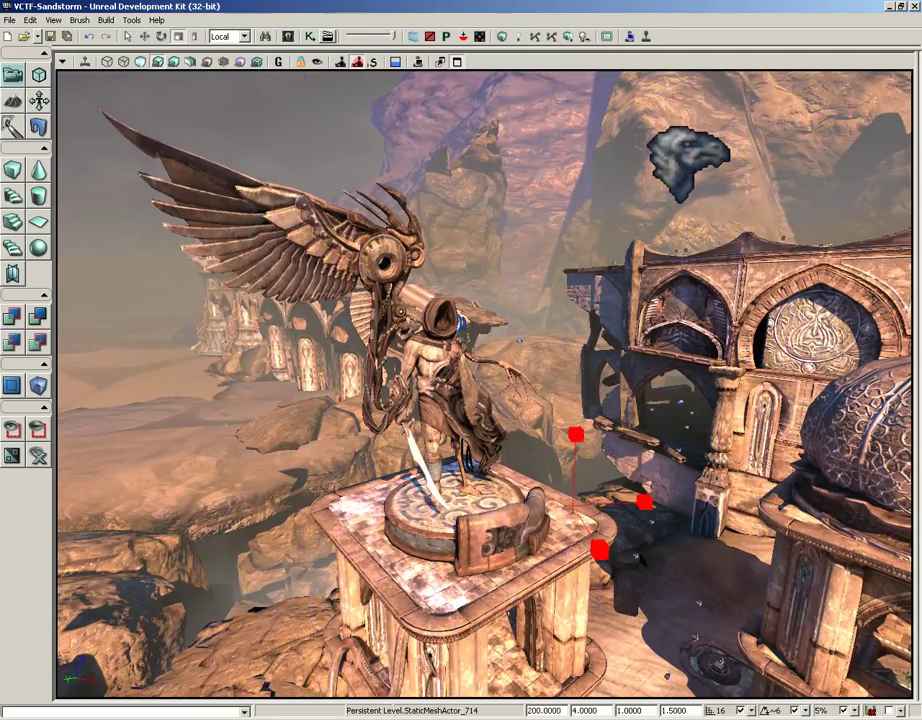
drag(548, 165, 510, 135)
right_drag(510, 135, 495, 155)
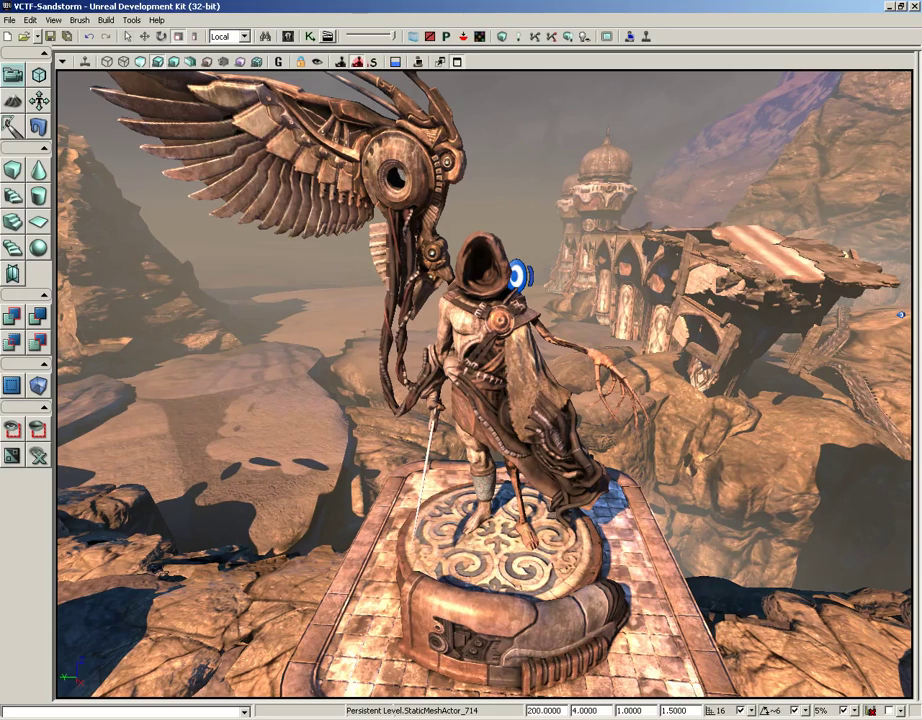
click(350, 150)
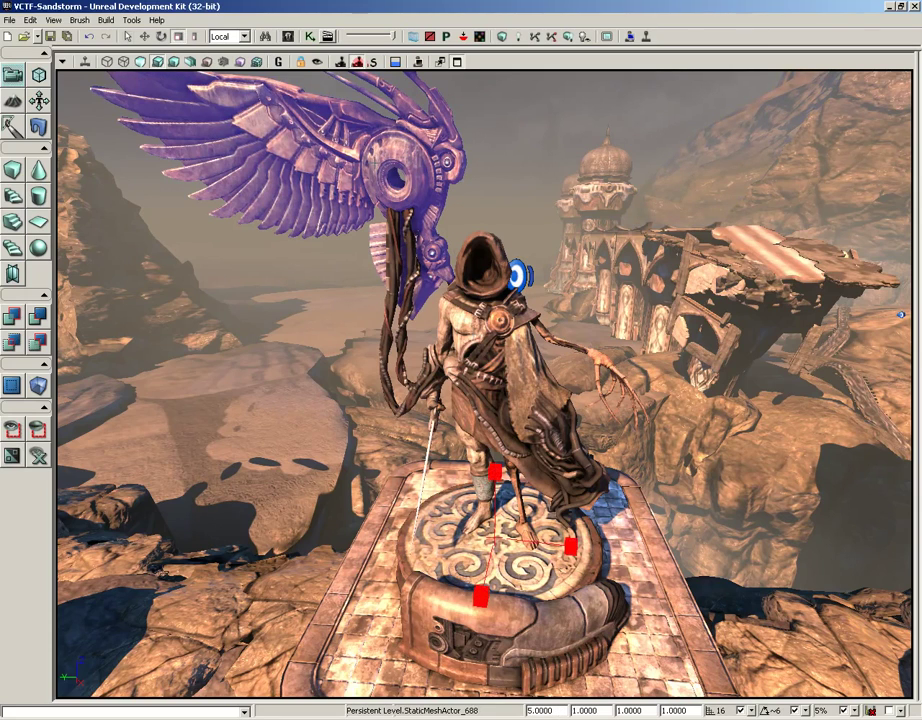
Add the hooded figure, the hanging cables and the round ornamental base to the mechanical bird selection
ctrl+click(496, 239)
ctrl+click(393, 311)
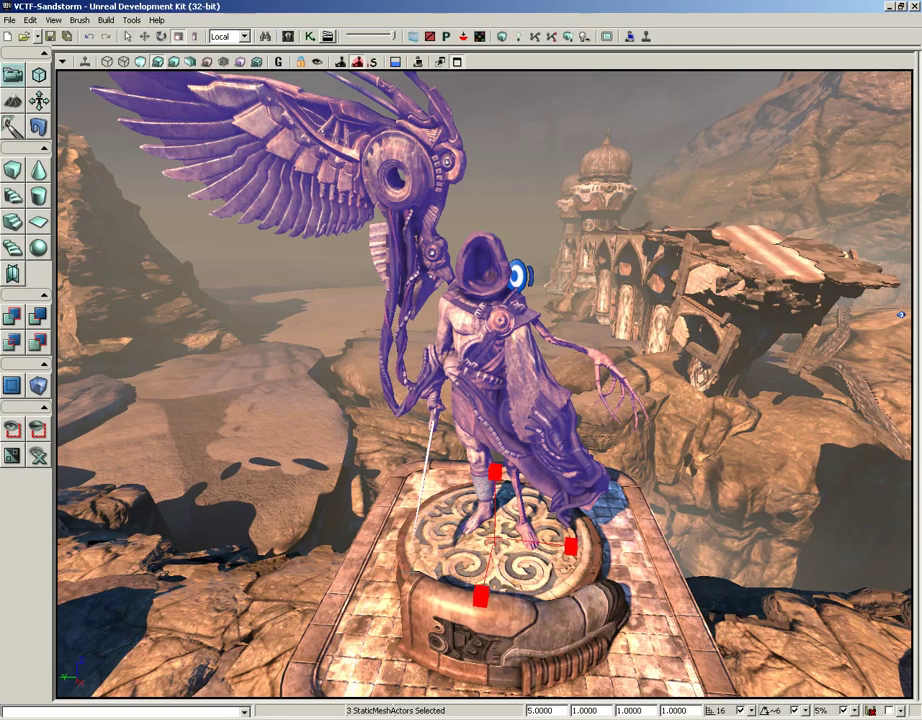
ctrl+click(437, 561)
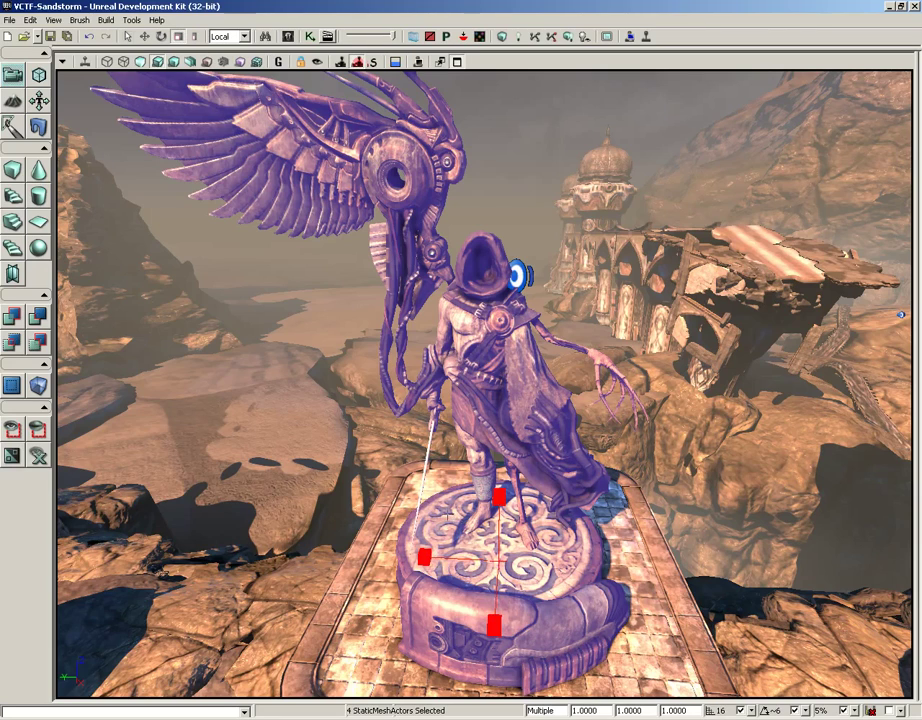
Create a prefab named CoolGrimReaperStatue in package Temp_prefabPackage, group Prefabs, from the selected meshes and replace them with an instance
right_click(448, 518)
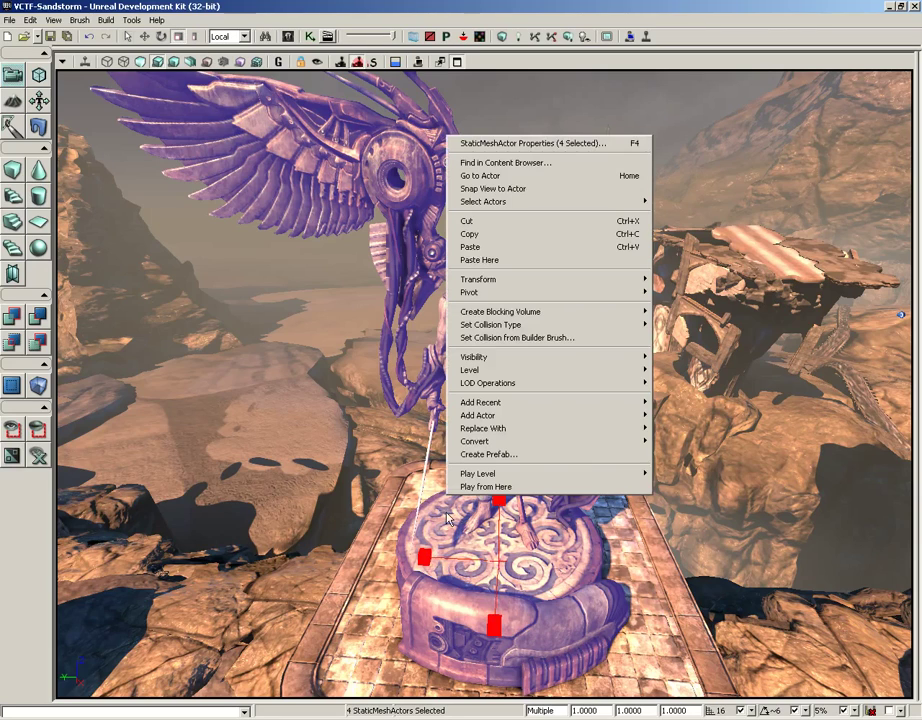
click(492, 456)
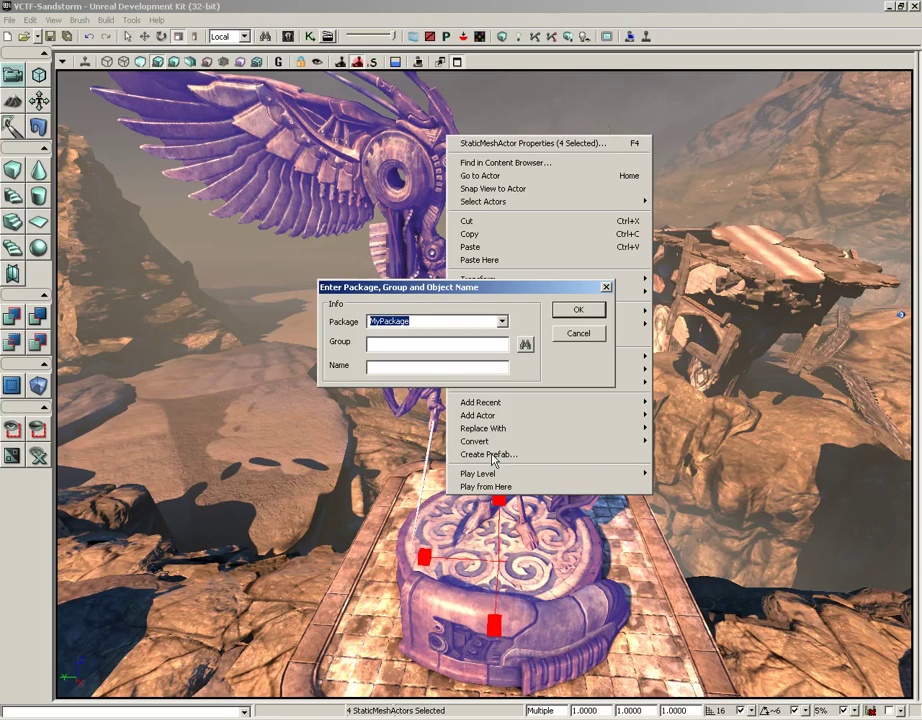
text(Temp_prefab)
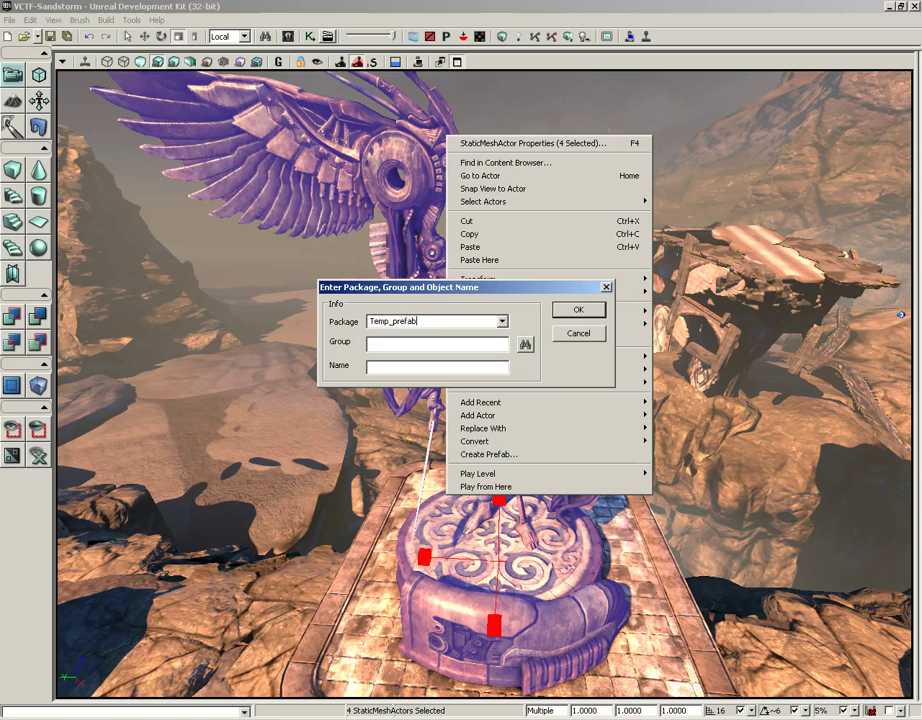
text(Package)
key(Tab)
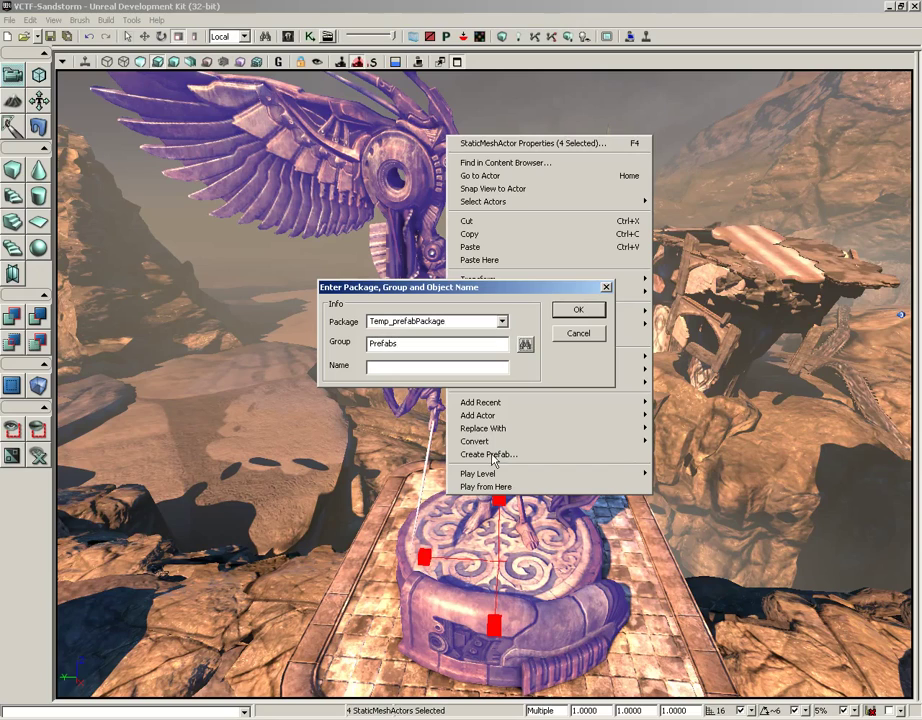
text(CoolGrimReaperStatue)
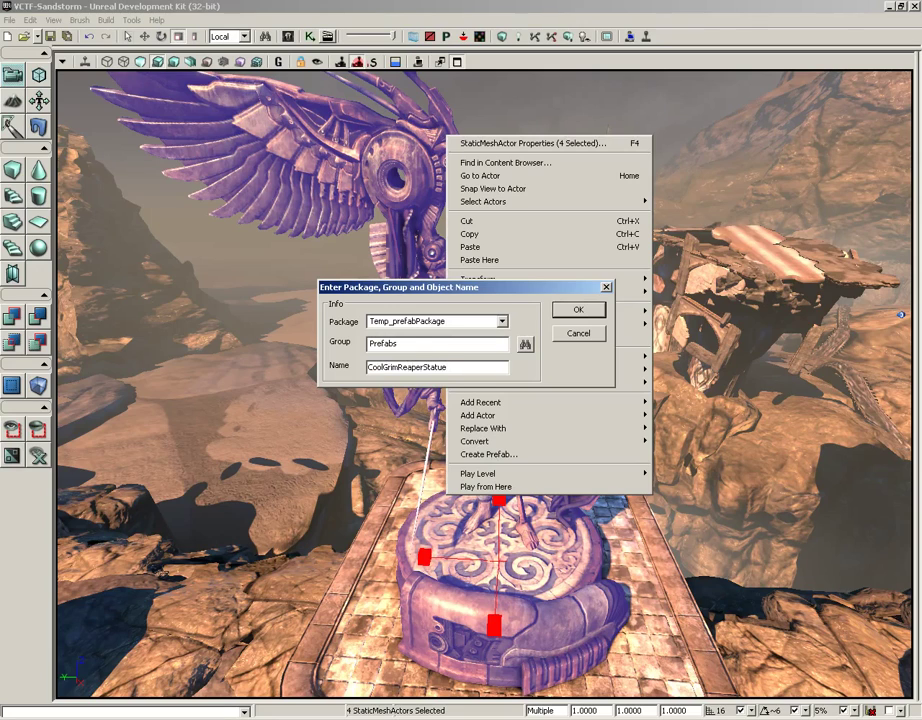
click(578, 309)
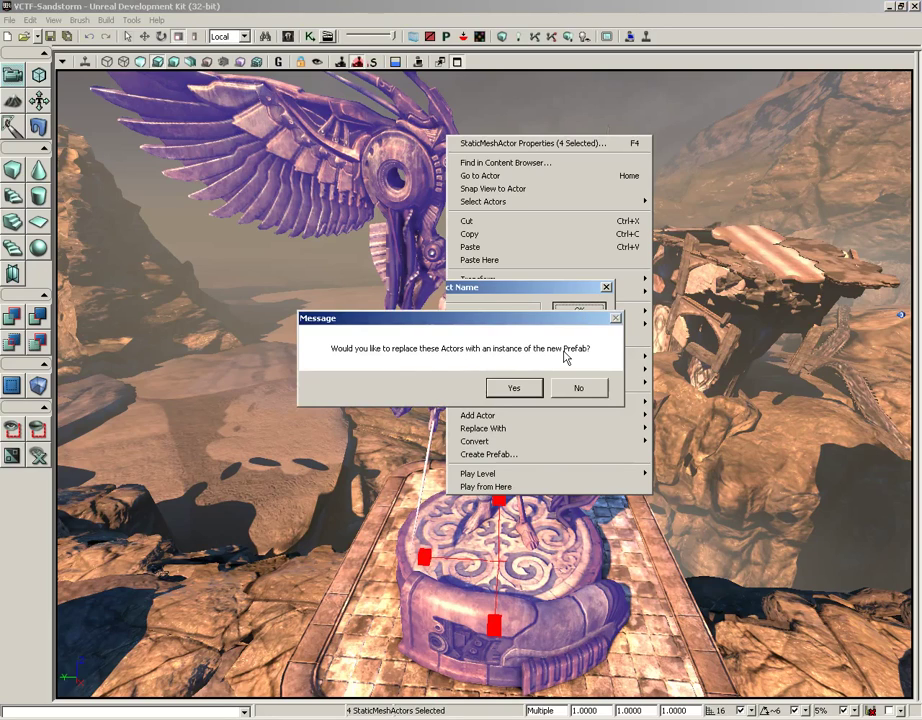
click(514, 387)
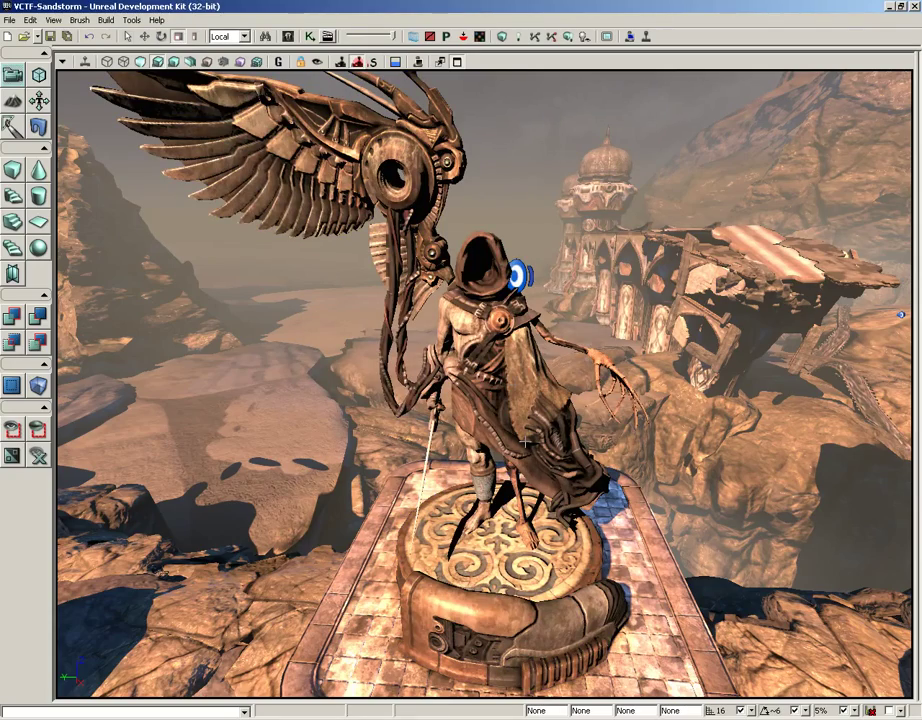
Turn on game view and, with prefab lock off, select the hooded figure and the mechanical bird individually
drag(537, 472, 520, 510)
key(g)
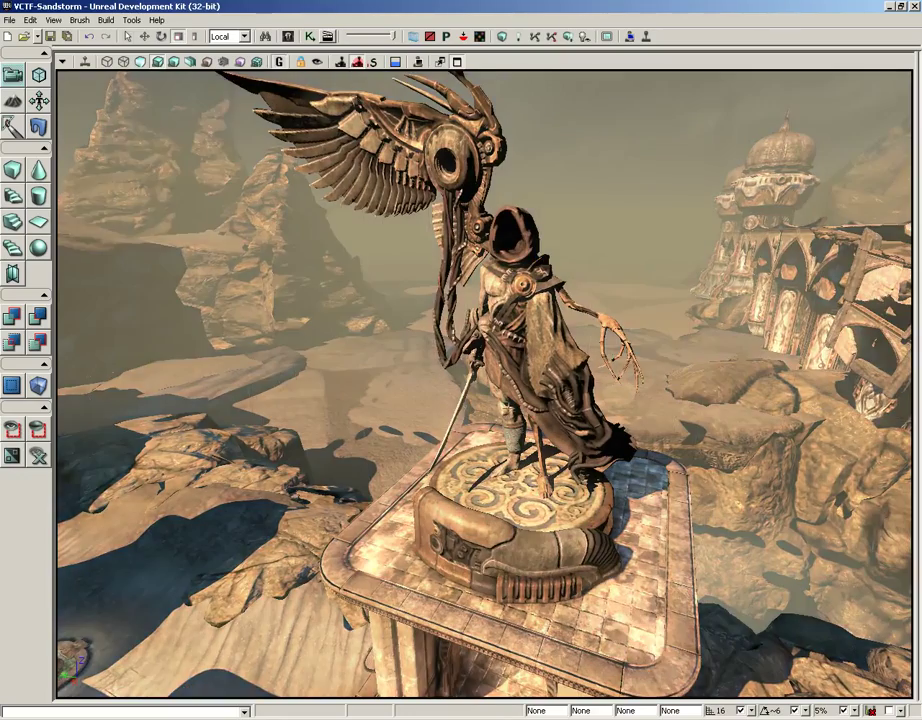
drag(587, 383, 545, 383)
click(498, 394)
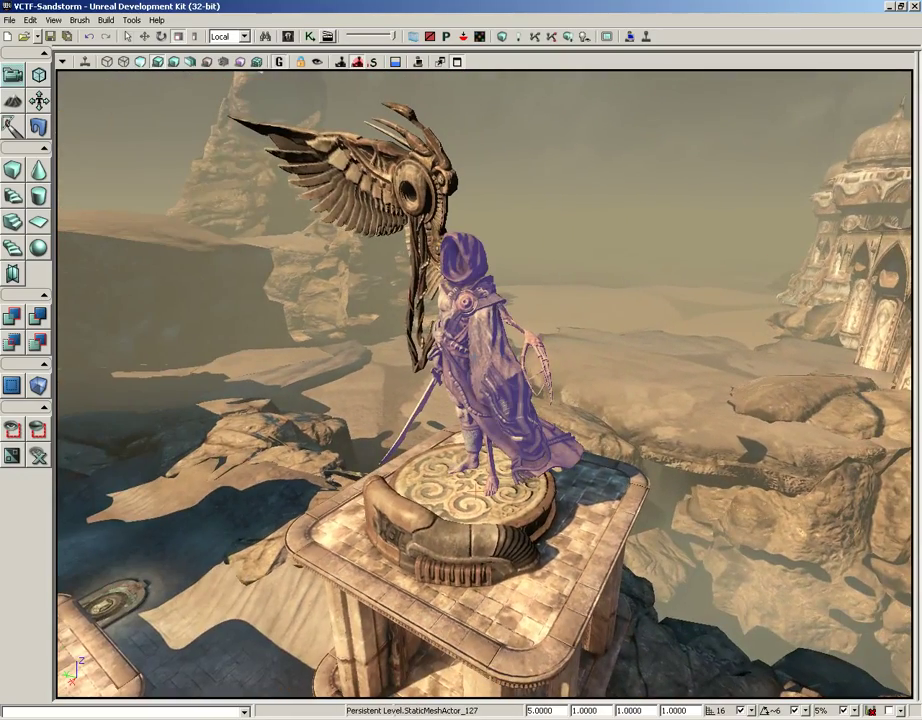
click(288, 138)
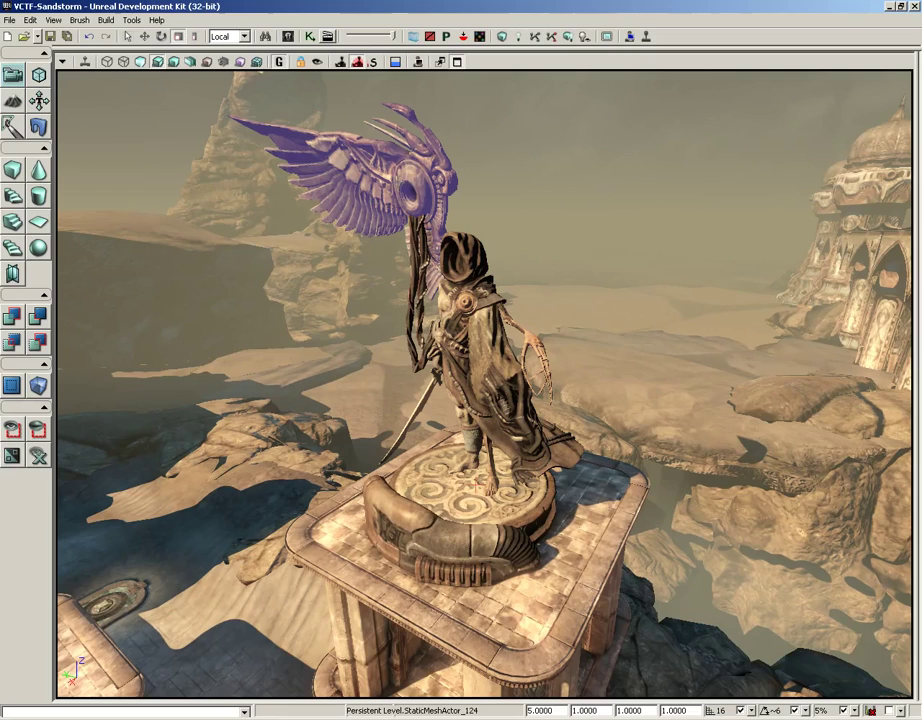
Enable prefab lock and select the entire statue by its hooded figure, deselecting and reselecting it once
click(448, 41)
click(483, 307)
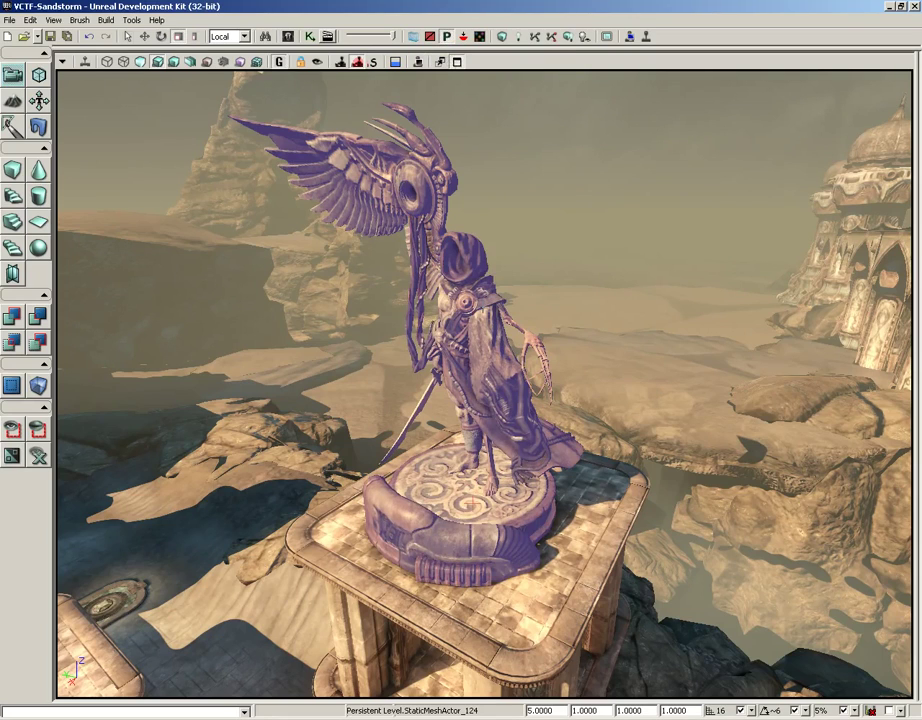
middle_drag(495, 386, 495, 432)
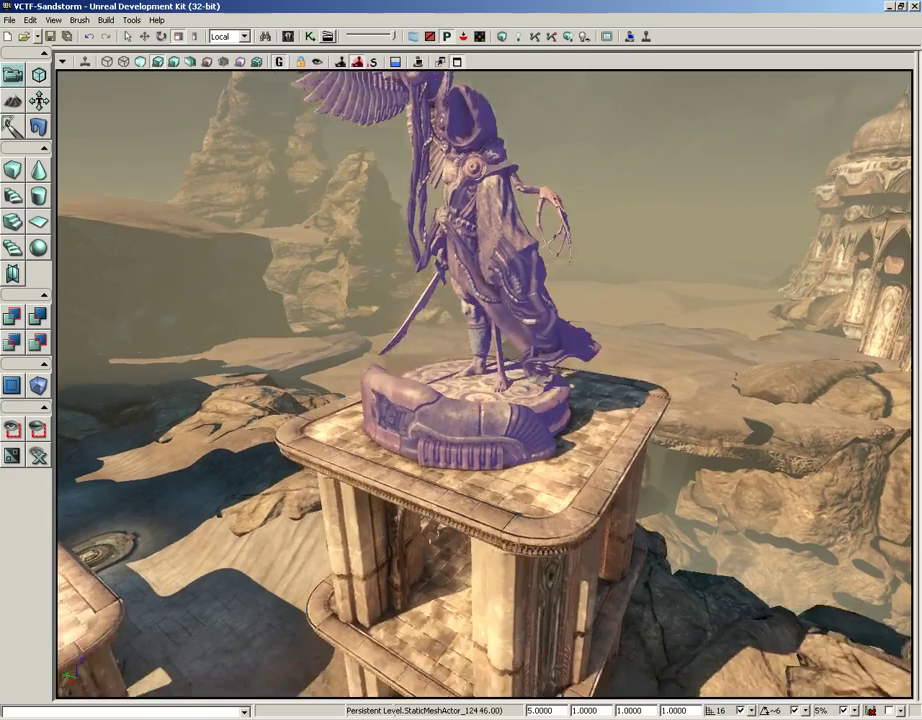
right_drag(495, 386, 538, 348)
click(538, 371)
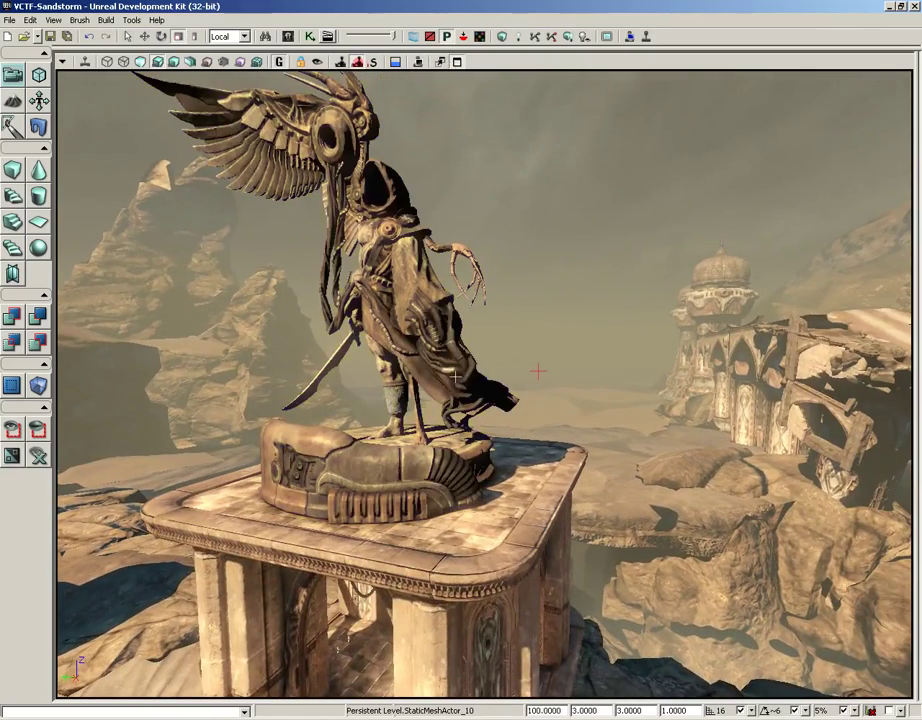
click(450, 372)
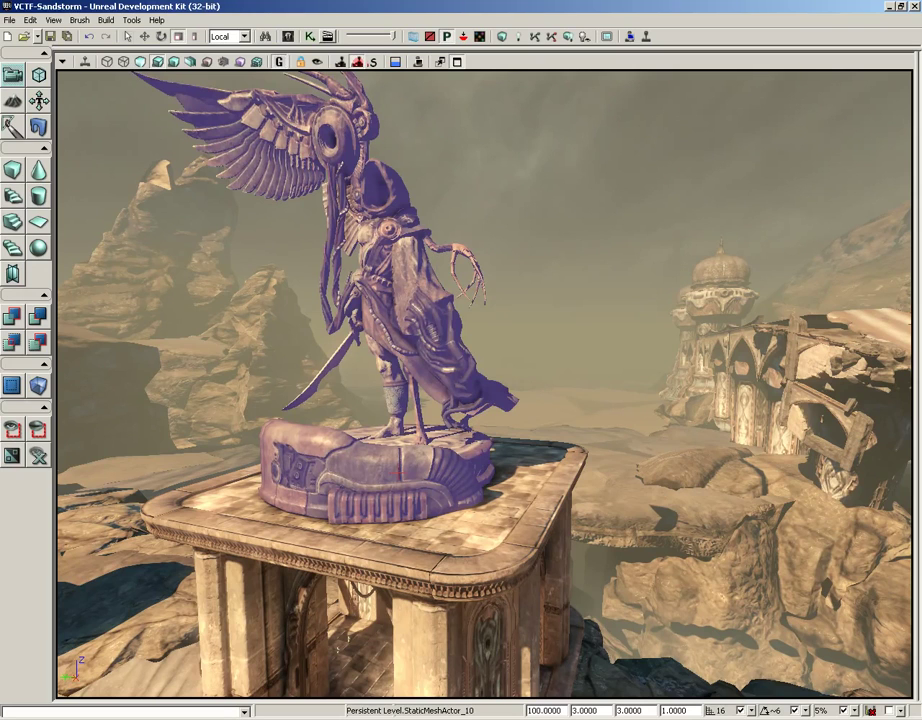
Leave game view and select the whole statue prefab through its P icon, then again after selecting the sky mesh
click(279, 62)
drag(385, 342, 270, 236)
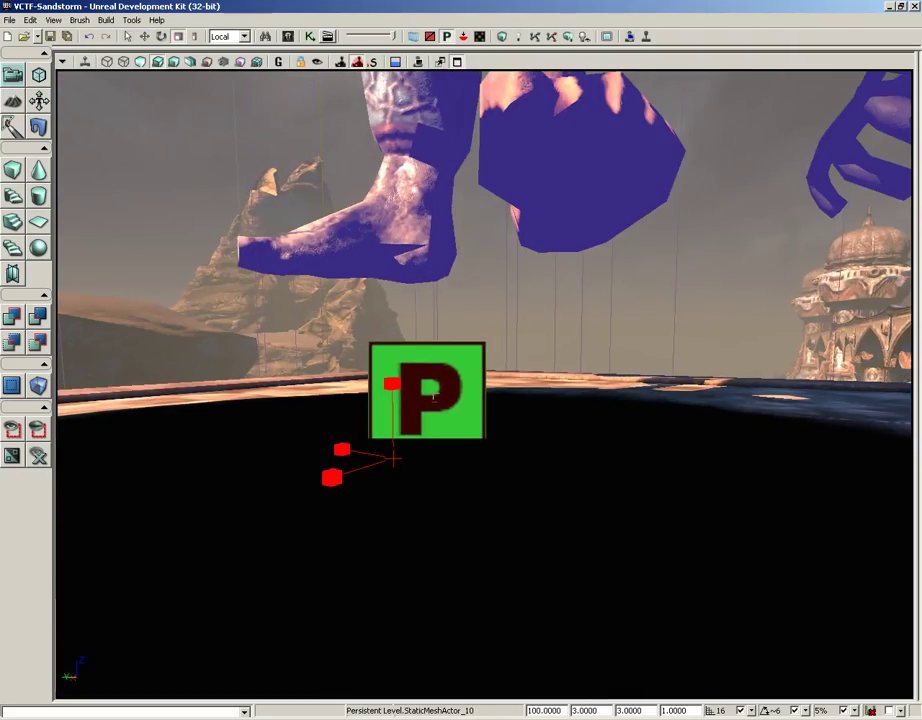
click(510, 339)
click(470, 364)
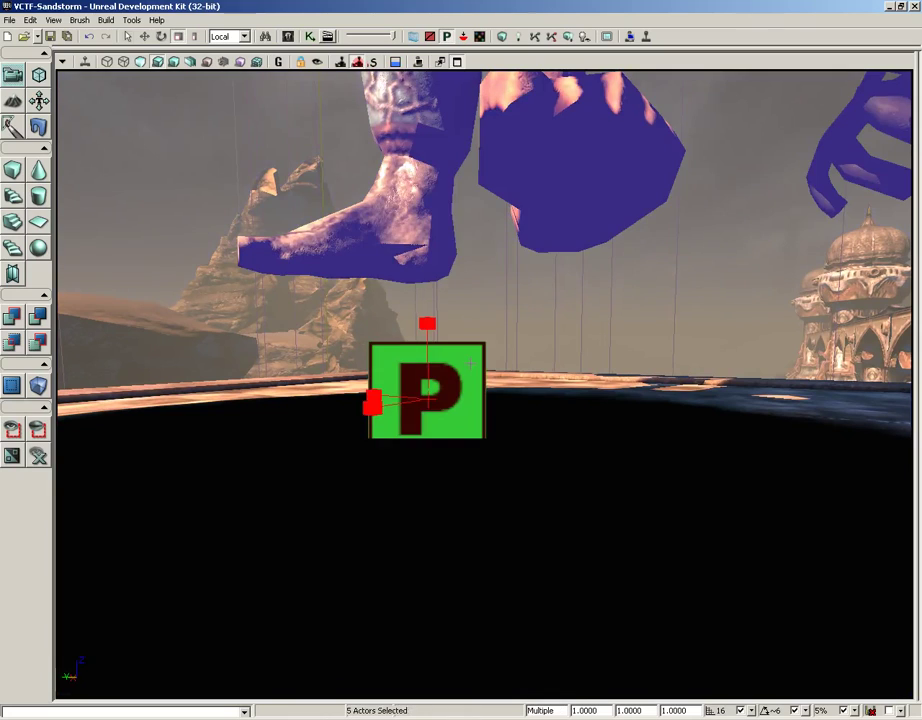
click(475, 300)
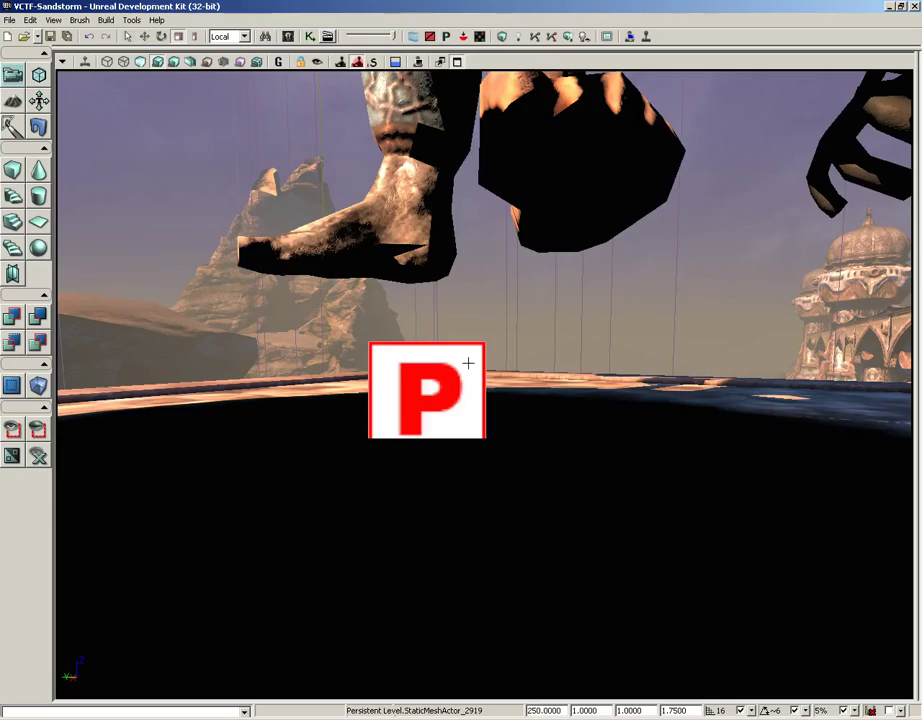
click(468, 364)
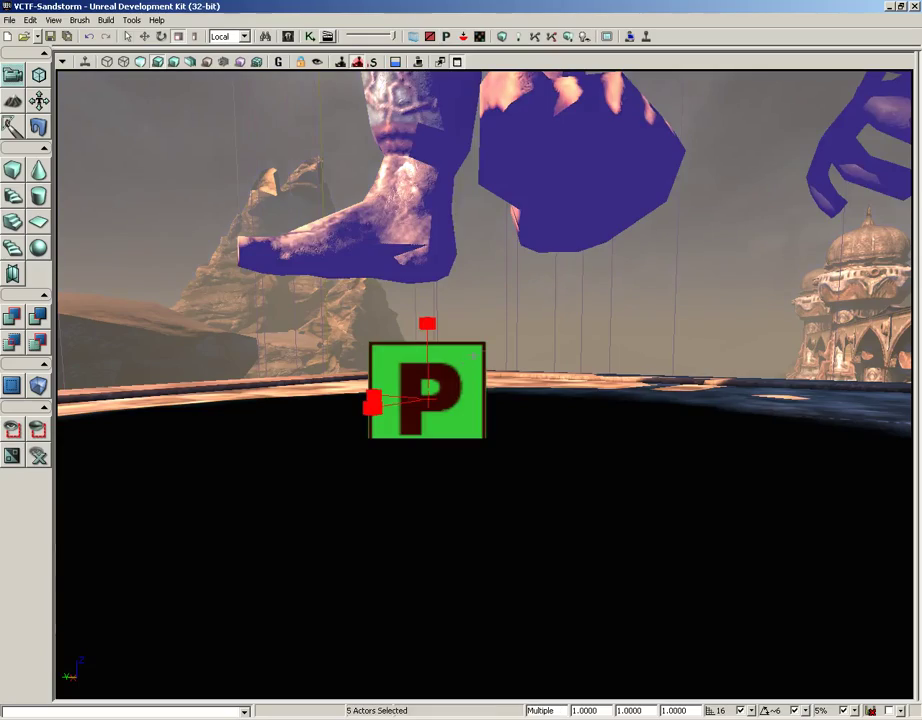
key(f)
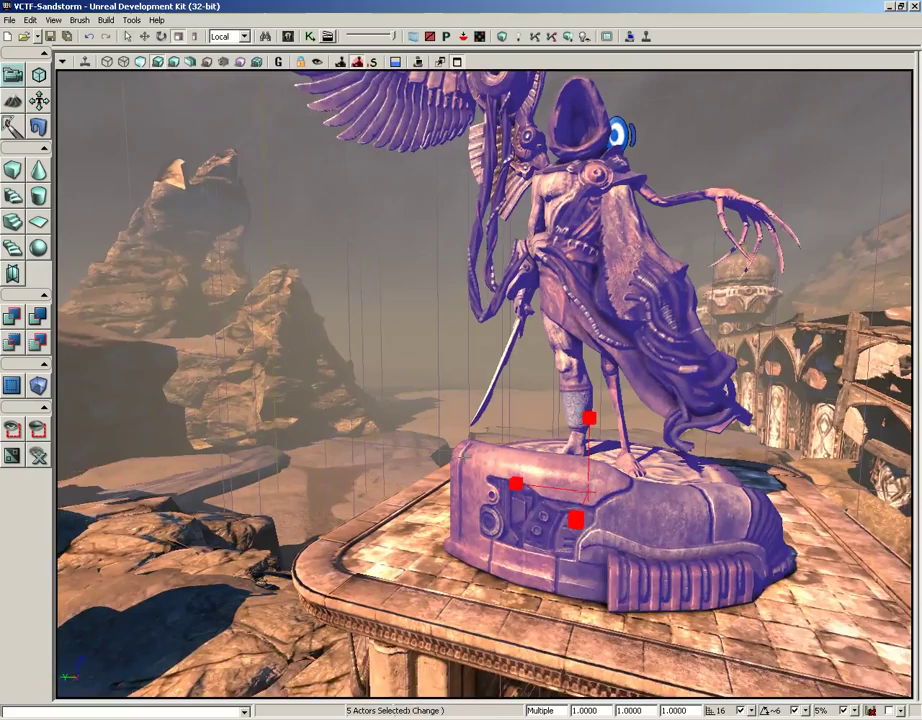
Hide the volume outlines in the stone-tiled hall with the arched doorways
right_drag(555, 366, 597, 371)
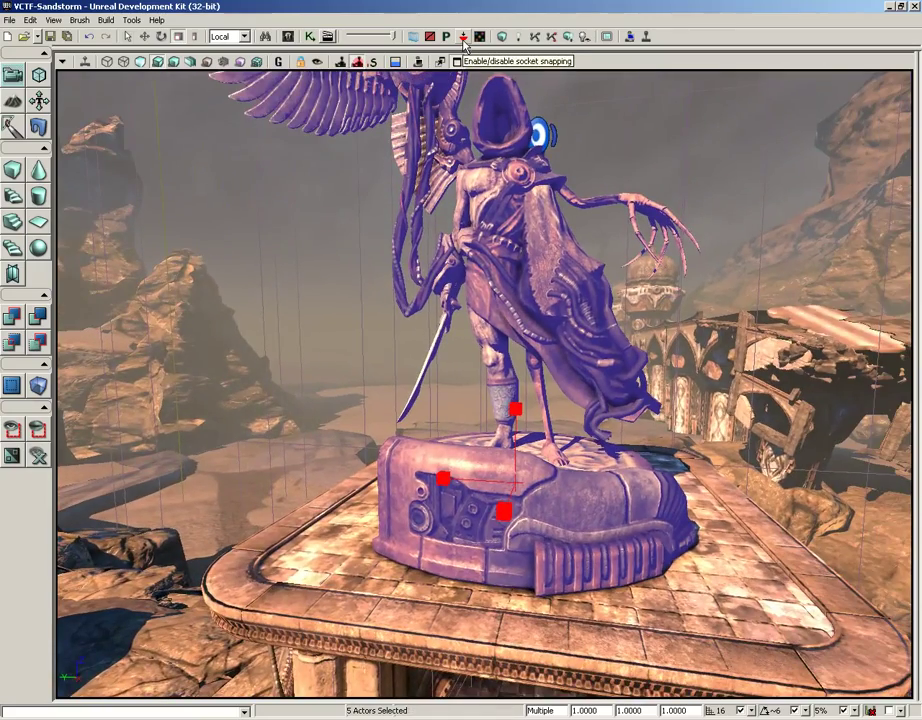
middle_drag(416, 184, 403, 314)
drag(403, 314, 84, 155)
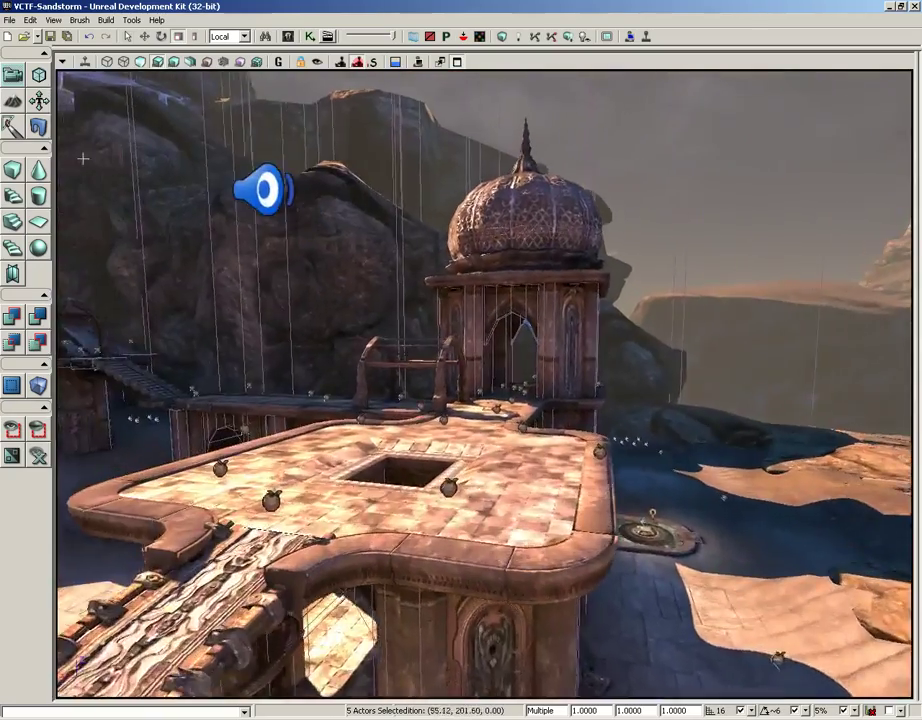
middle_drag(84, 155, 74, 262)
drag(74, 262, 154, 90)
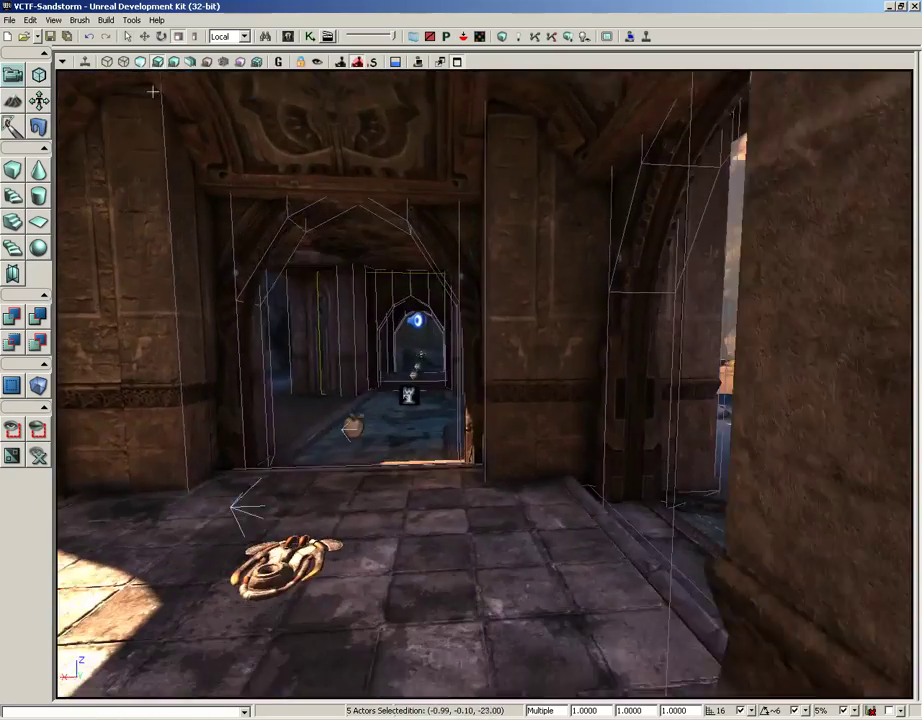
middle_drag(154, 90, 148, 99)
right_drag(148, 99, 157, 117)
middle_drag(157, 117, 146, 111)
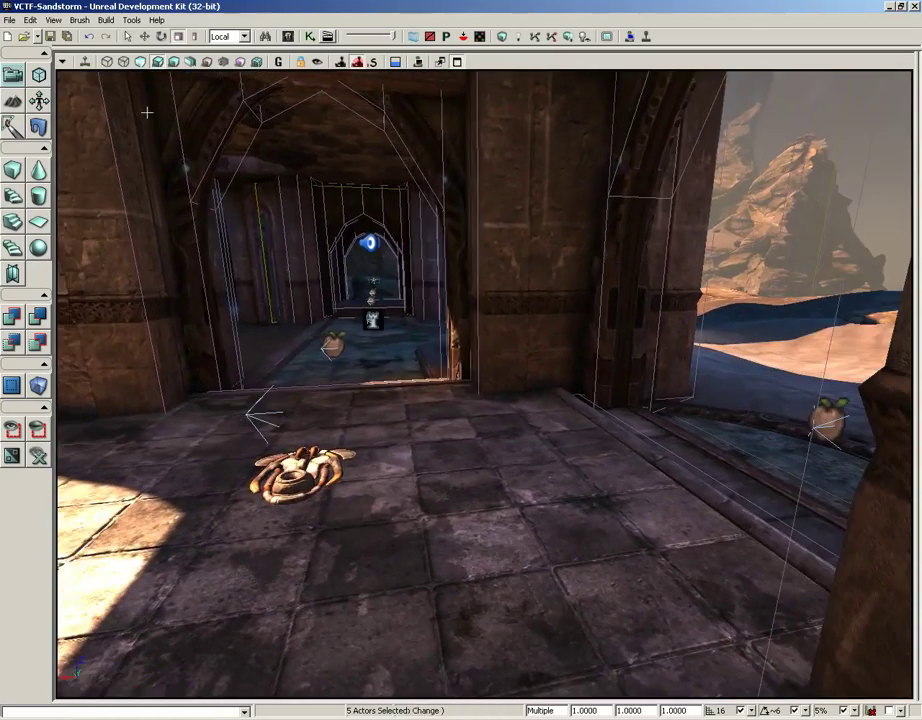
right_drag(146, 111, 152, 116)
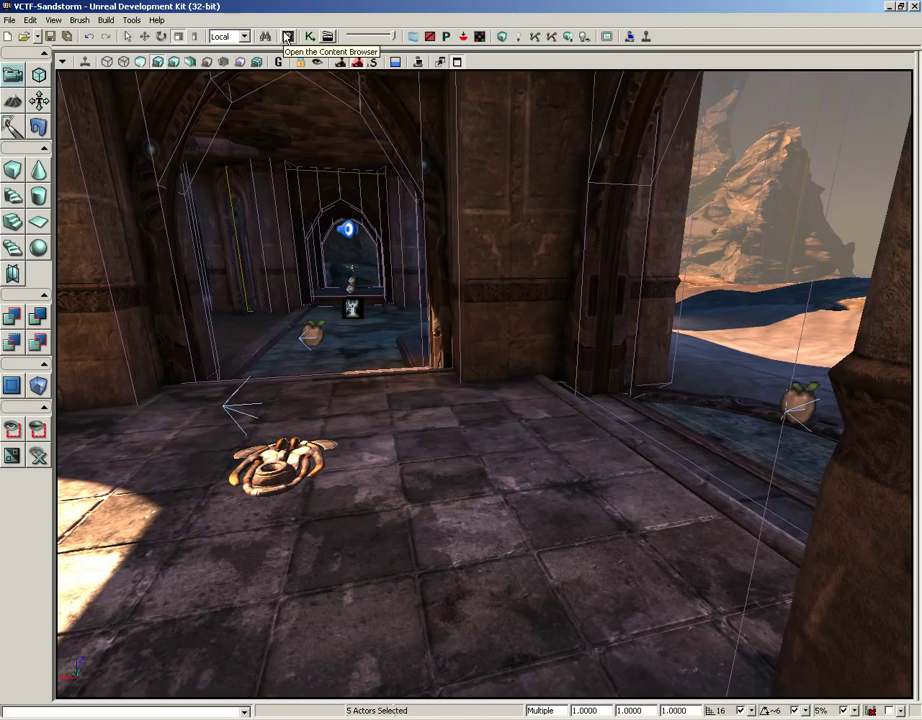
key(o)
right_drag(417, 200, 423, 211)
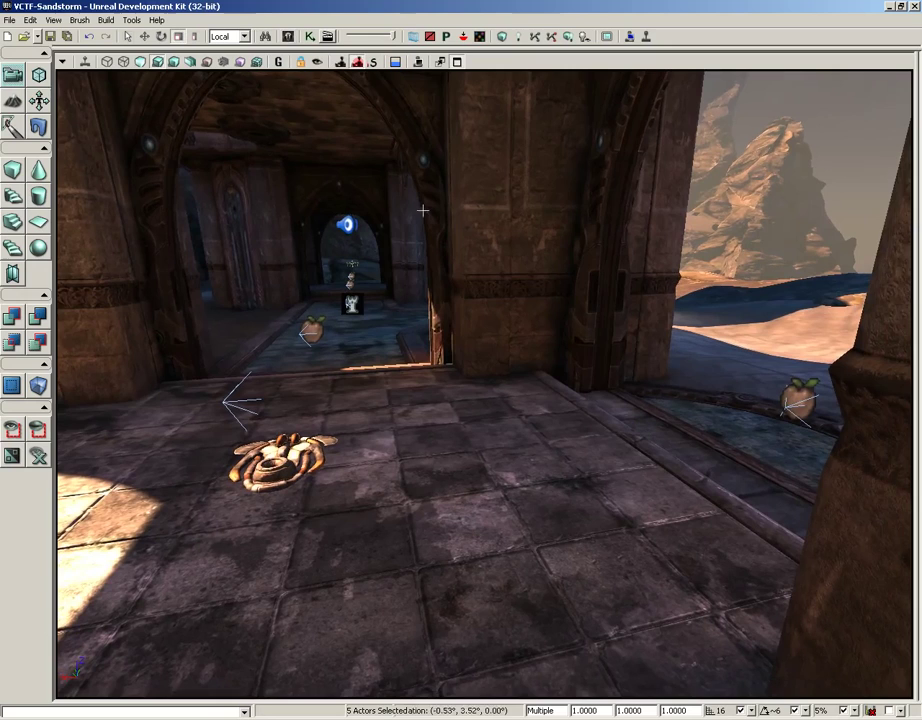
drag(422, 211, 418, 213)
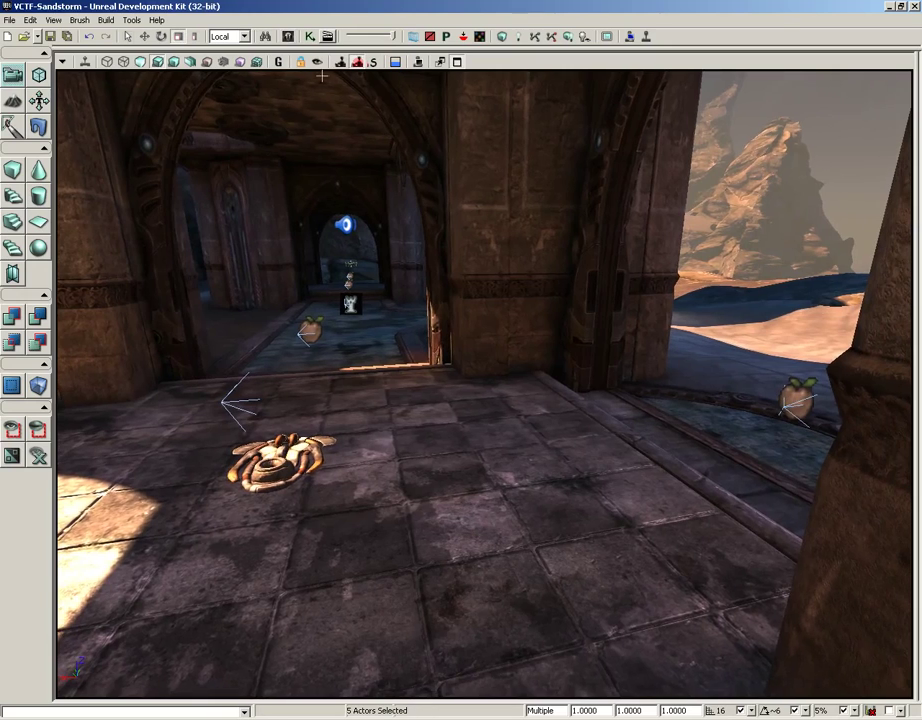
Open the Content Browser, clear the light search, filter by Skeletal Meshes and choose SK_CH_IronGuard_MaleA
click(288, 37)
drag(282, 35, 777, 26)
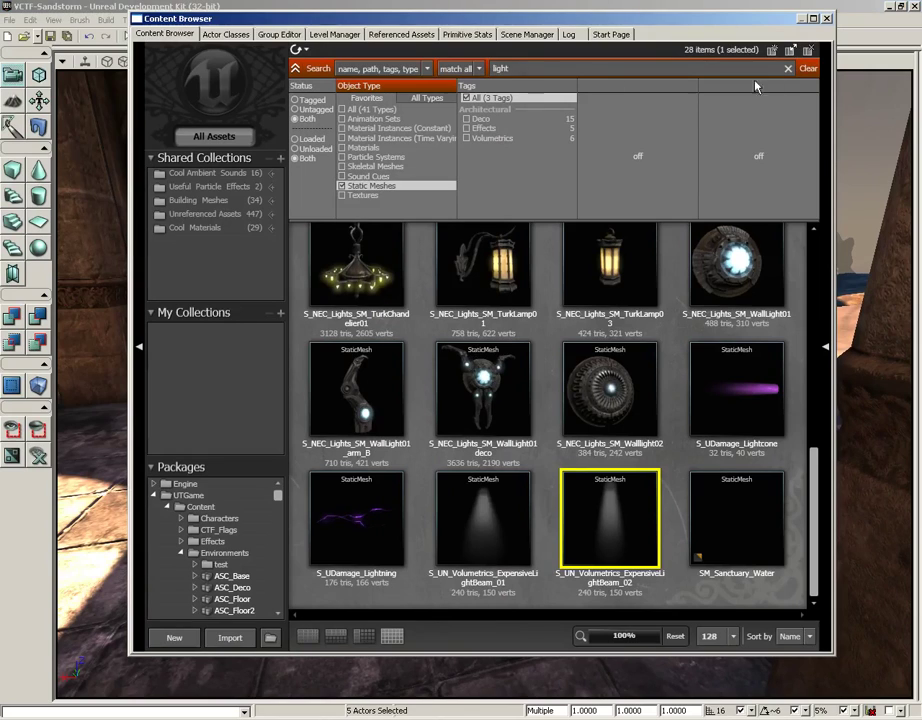
click(808, 69)
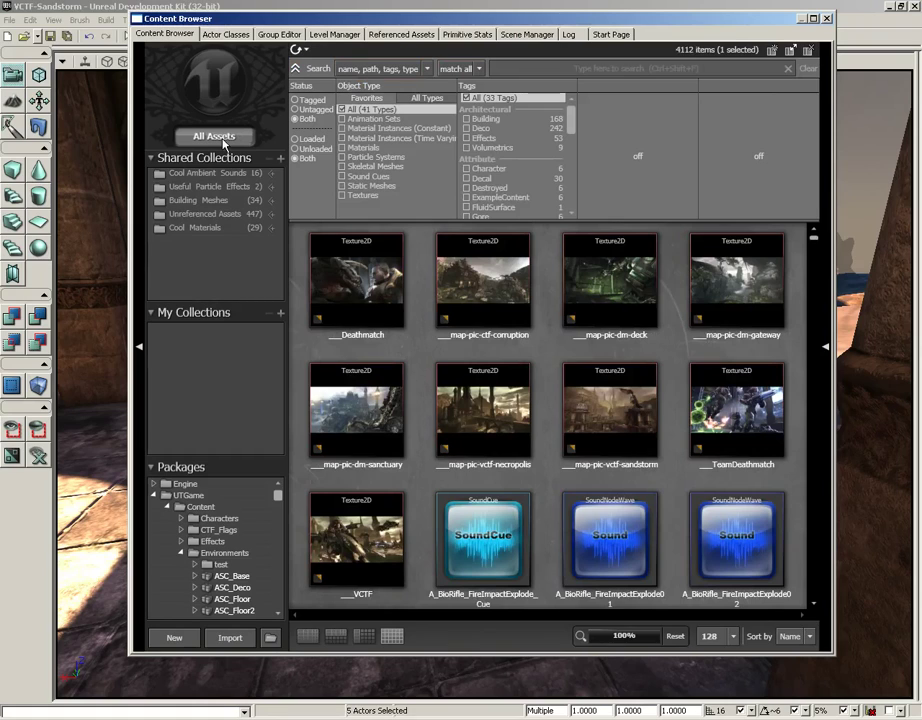
click(348, 166)
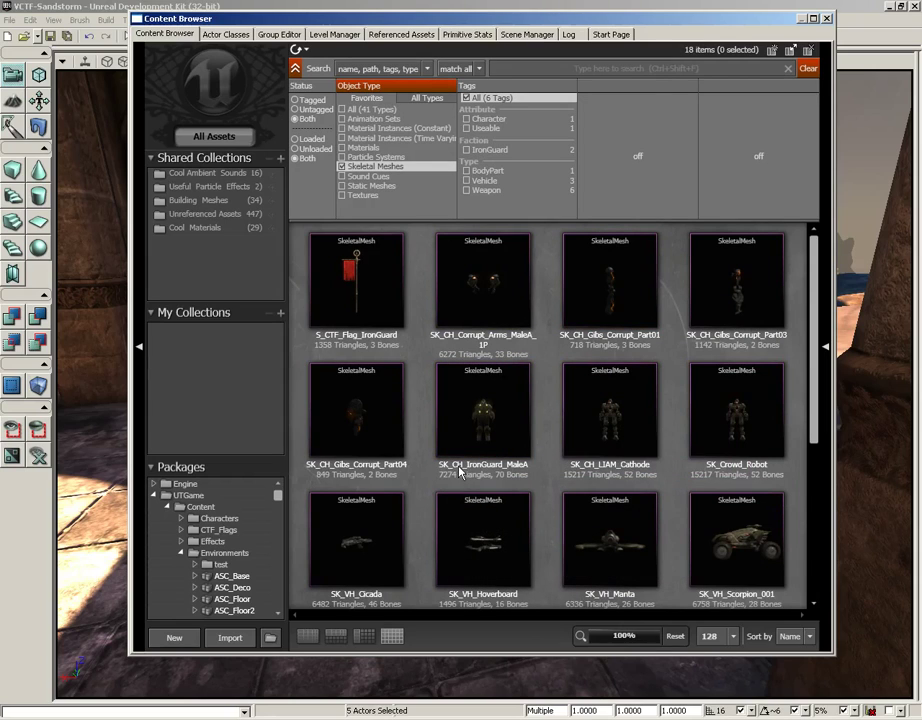
click(490, 420)
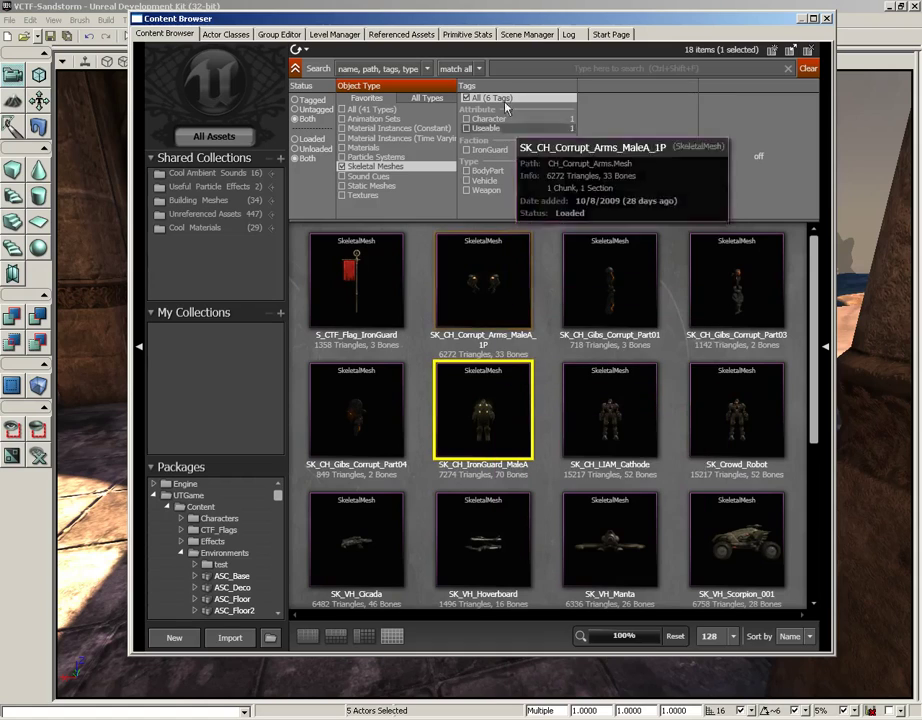
Place the SK_CH_IronGuard_MaleA skeletal mesh on the hall's tiled floor and close the Content Browser
drag(360, 20, 685, 20)
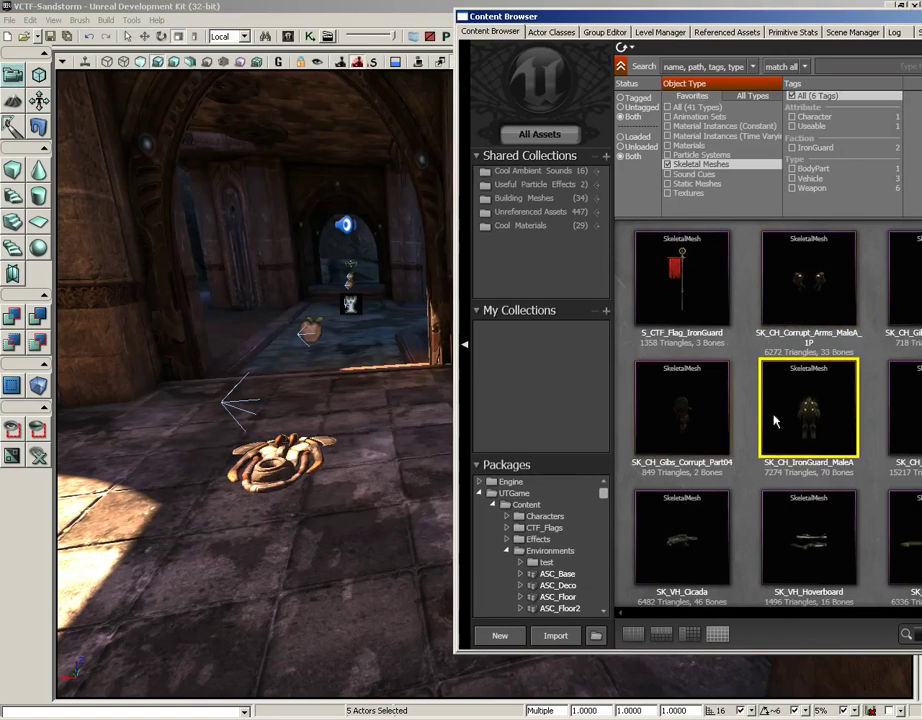
drag(775, 420, 228, 483)
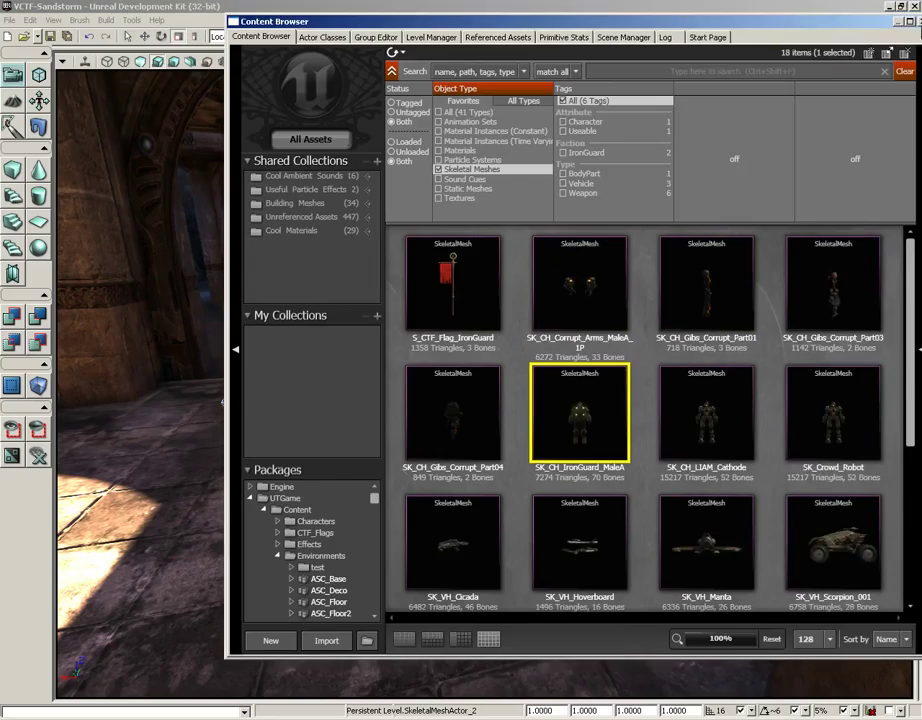
click(915, 21)
drag(441, 366, 464, 314)
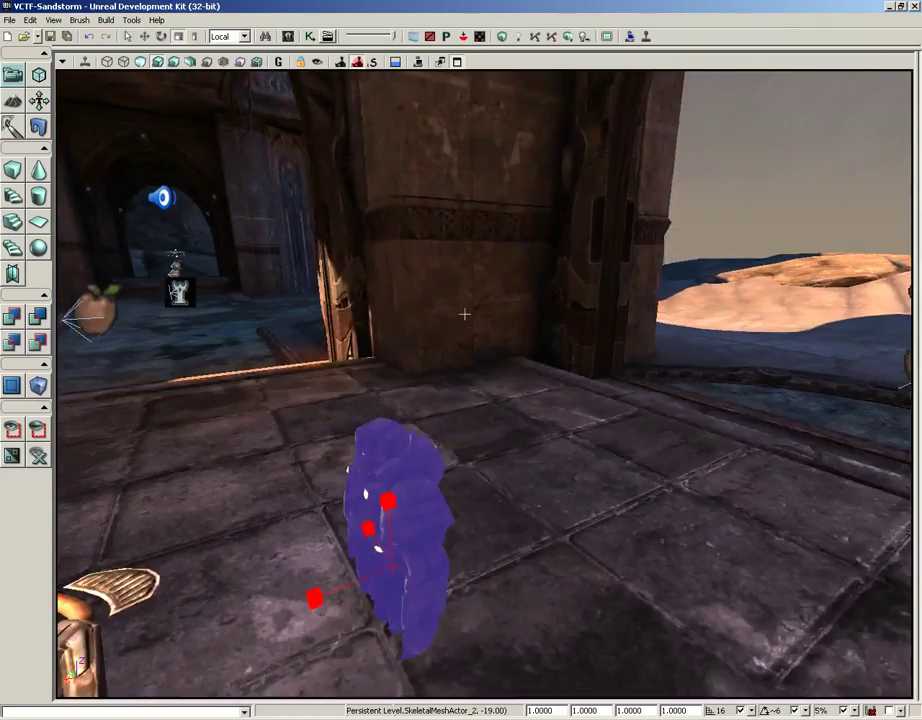
Raise the IronGuard skeletal mesh vertically until its feet stand on the hall's tiled floor
middle_drag(464, 314, 457, 325)
right_drag(457, 325, 459, 313)
key(space)
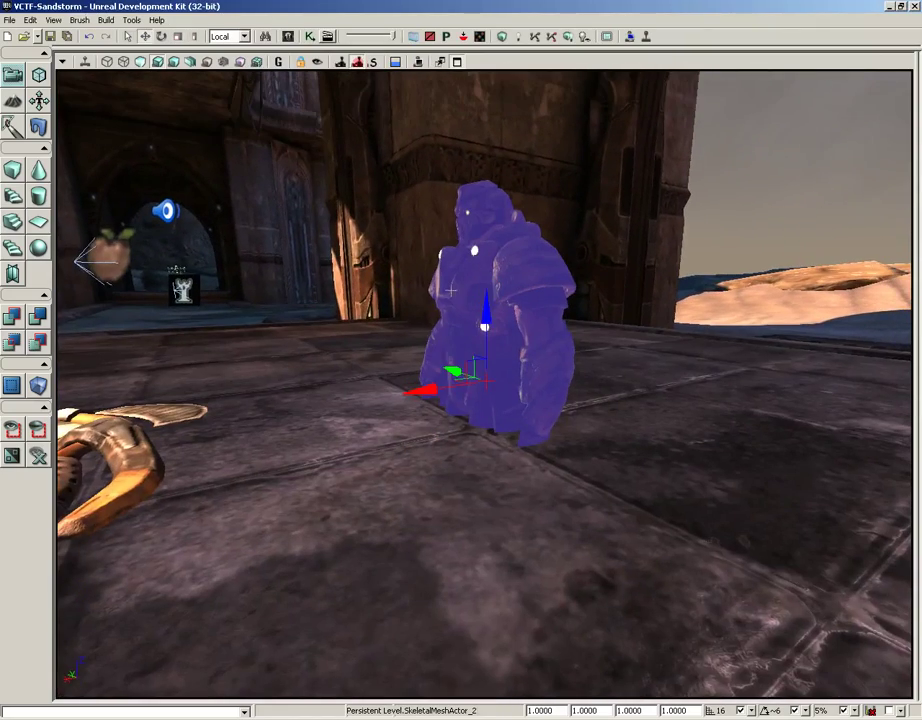
drag(487, 309, 488, 285)
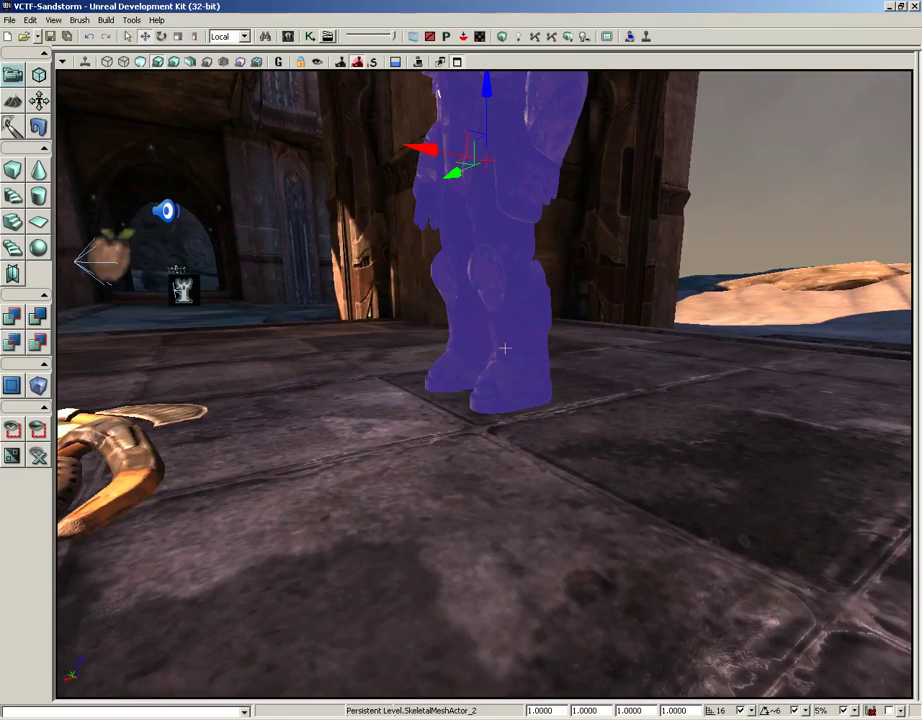
right_drag(605, 315, 655, 255)
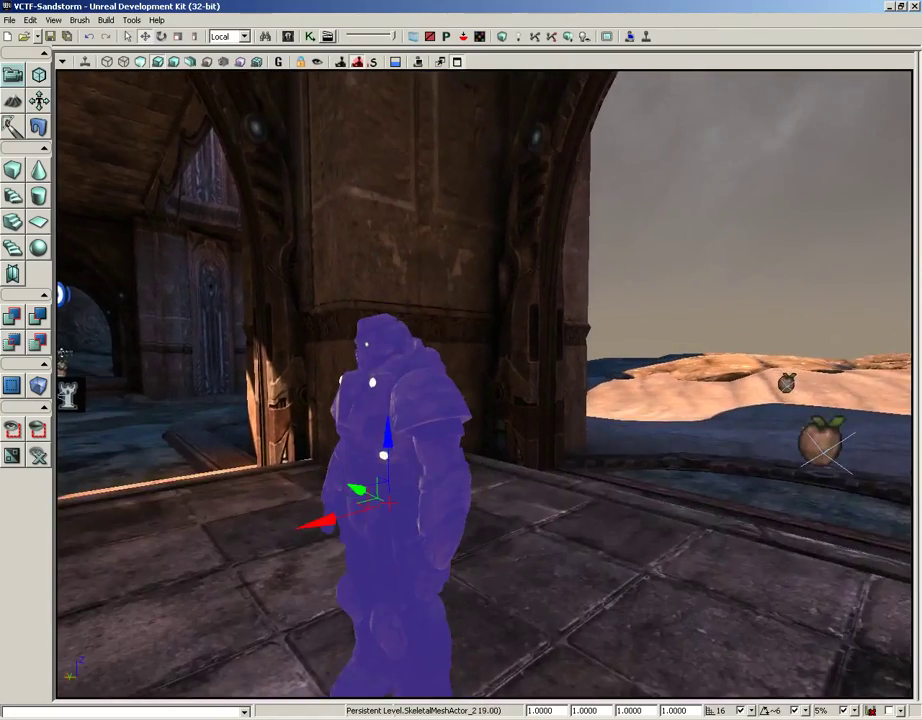
drag(655, 255, 662, 290)
middle_drag(662, 290, 635, 285)
right_drag(635, 285, 648, 280)
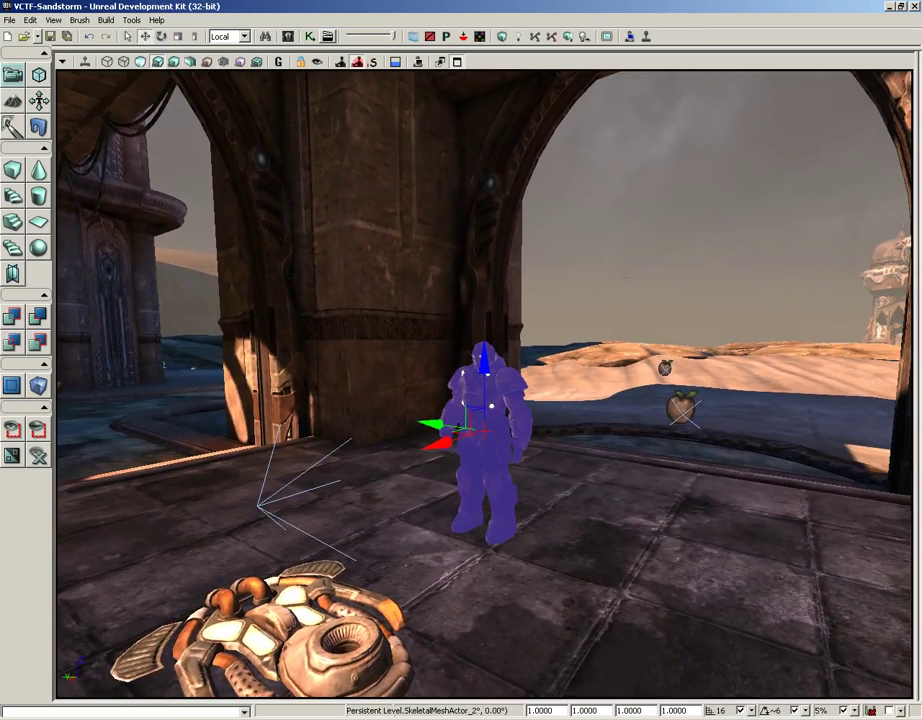
drag(598, 327, 539, 388)
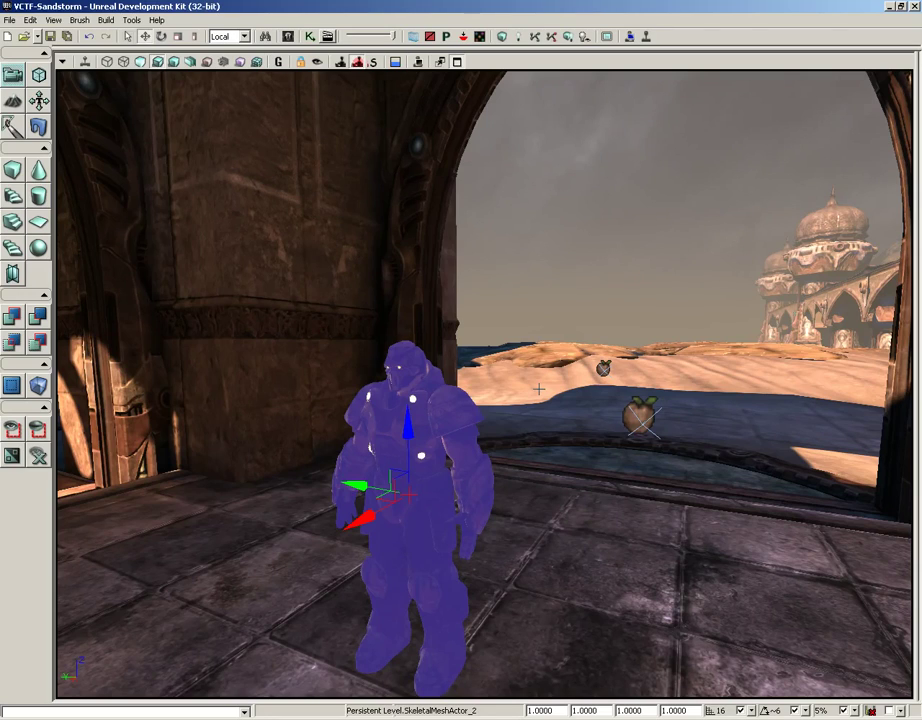
Open the Content Browser and choose the SK_WP_ShockRifle_3P skeletal mesh
click(287, 35)
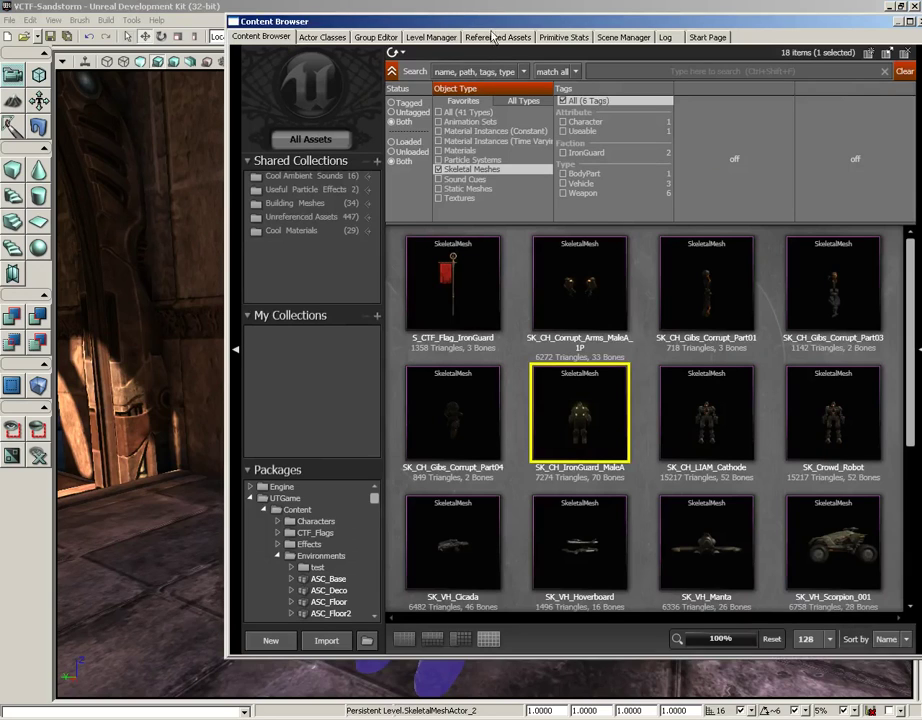
drag(491, 24, 418, 17)
scroll(838, 345, down, 1)
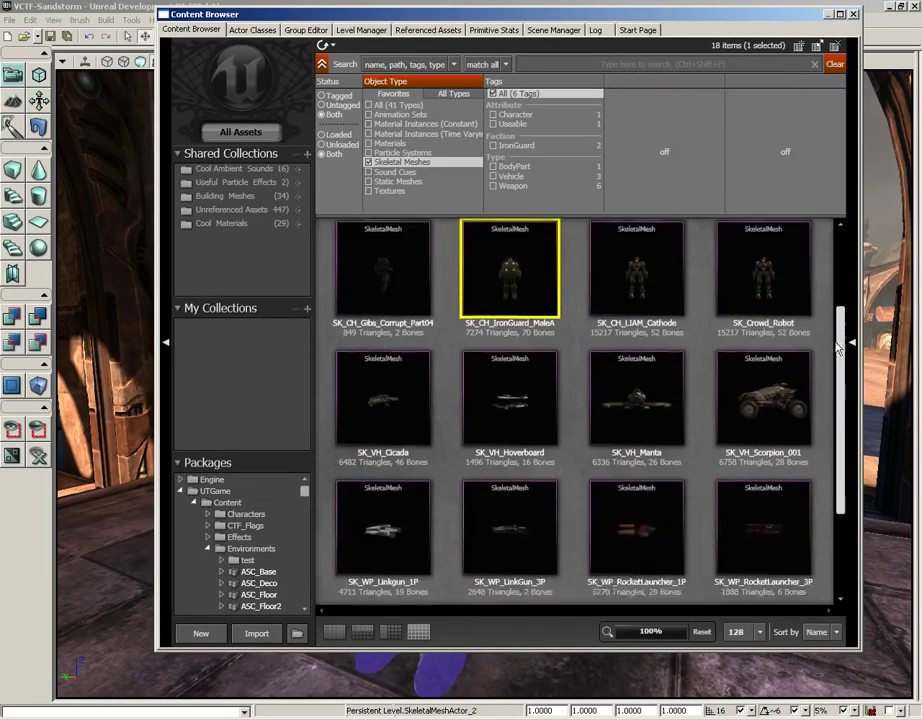
scroll(838, 345, down, 1)
mouse_move(529, 541)
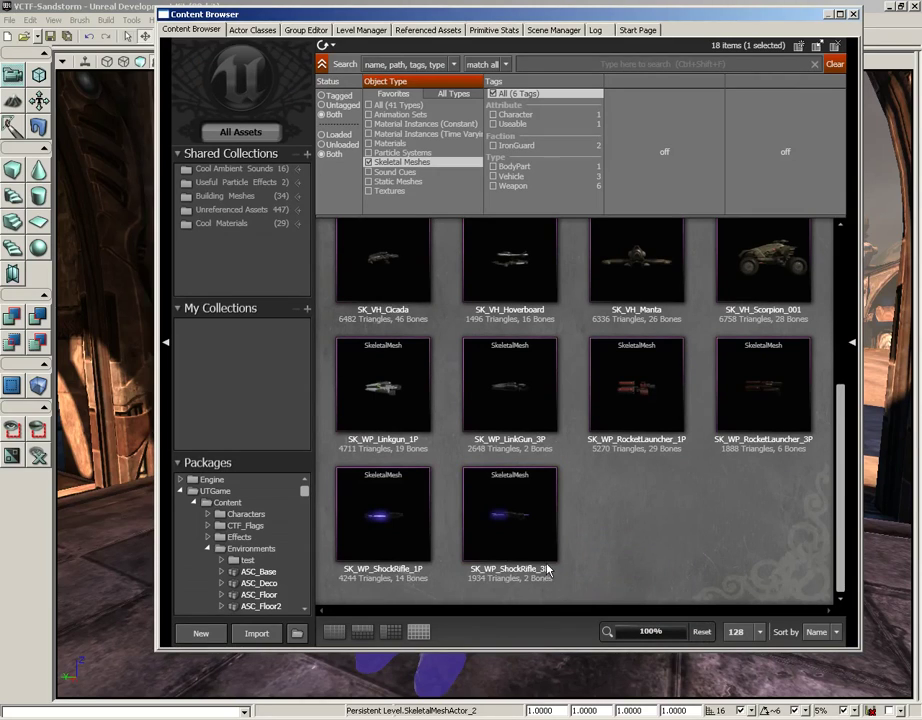
mouse_move(398, 535)
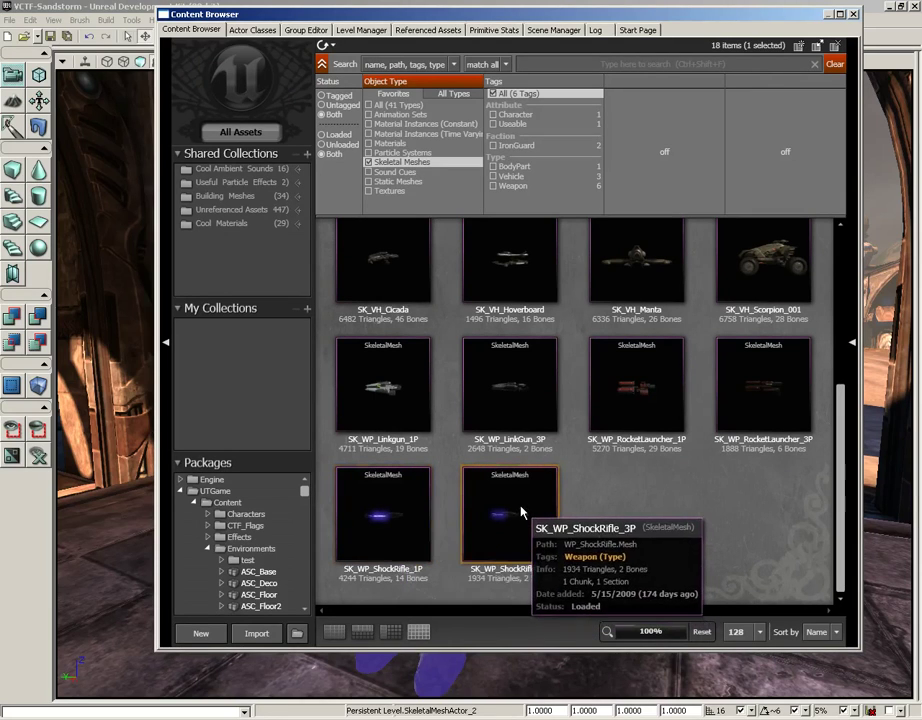
click(521, 572)
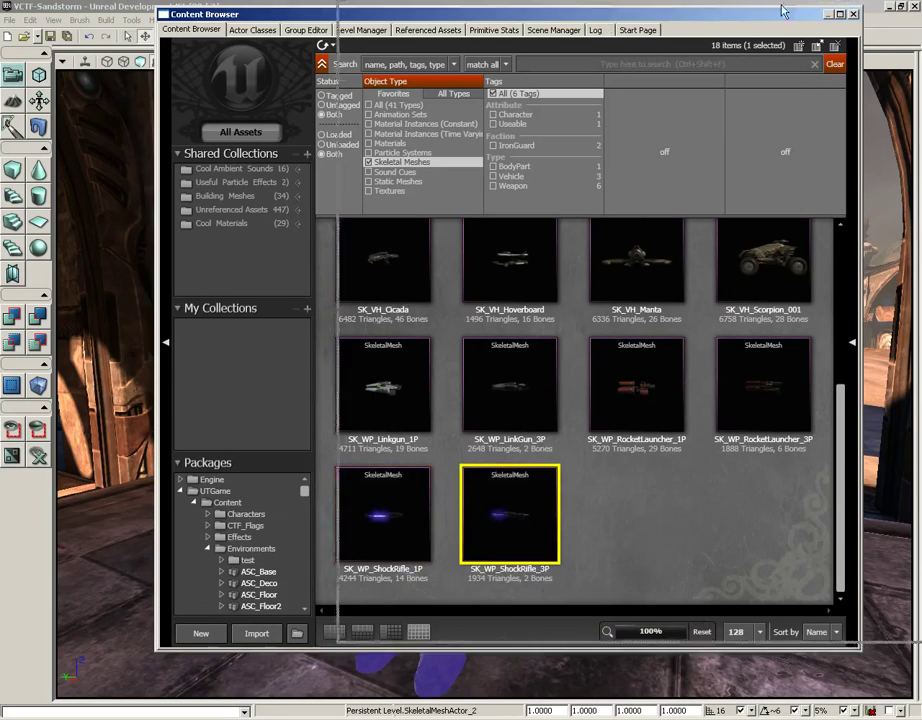
Place the SK_WP_ShockRifle_3P mesh on the tiled floor beside the guard and close the Content Browser
drag(604, 24, 798, 13)
drag(294, 603, 266, 556)
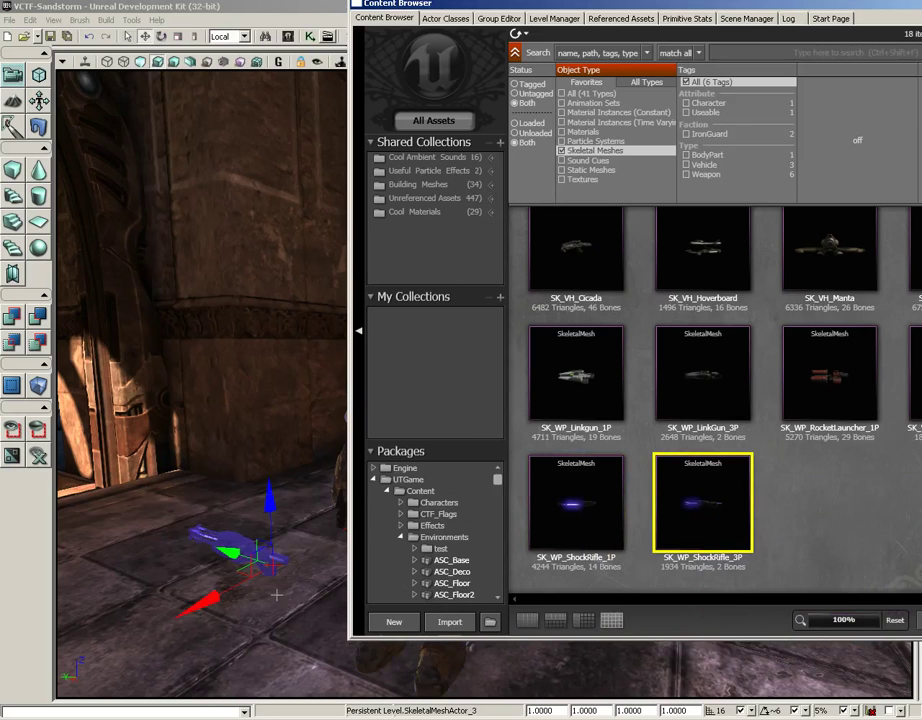
drag(798, 12, 500, 48)
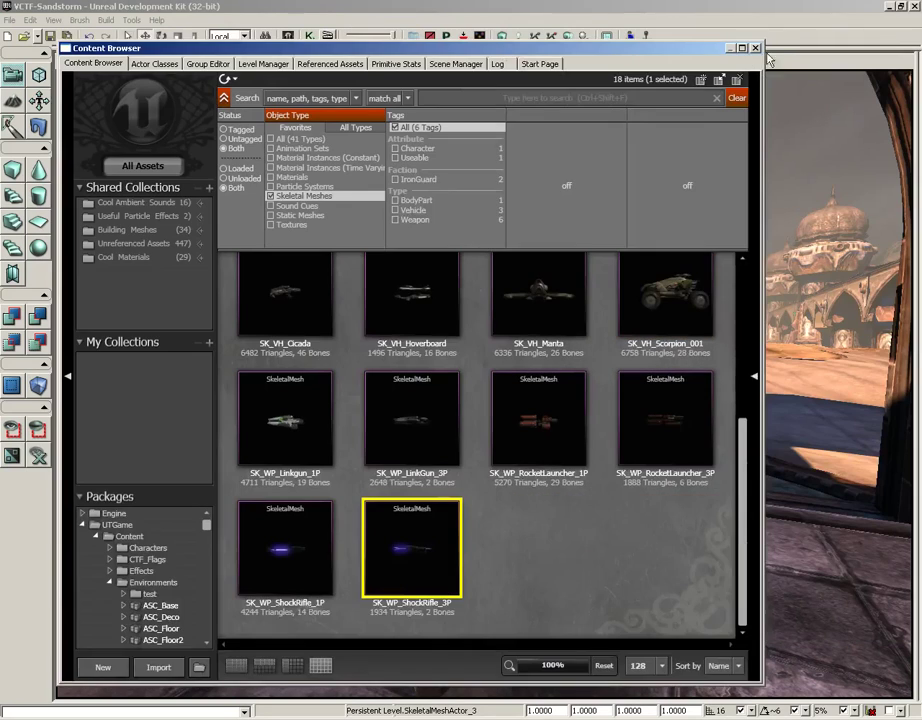
click(755, 43)
mouse_move(629, 448)
mouse_down()
mouse_move(616, 442)
mouse_move(632, 449)
mouse_up()
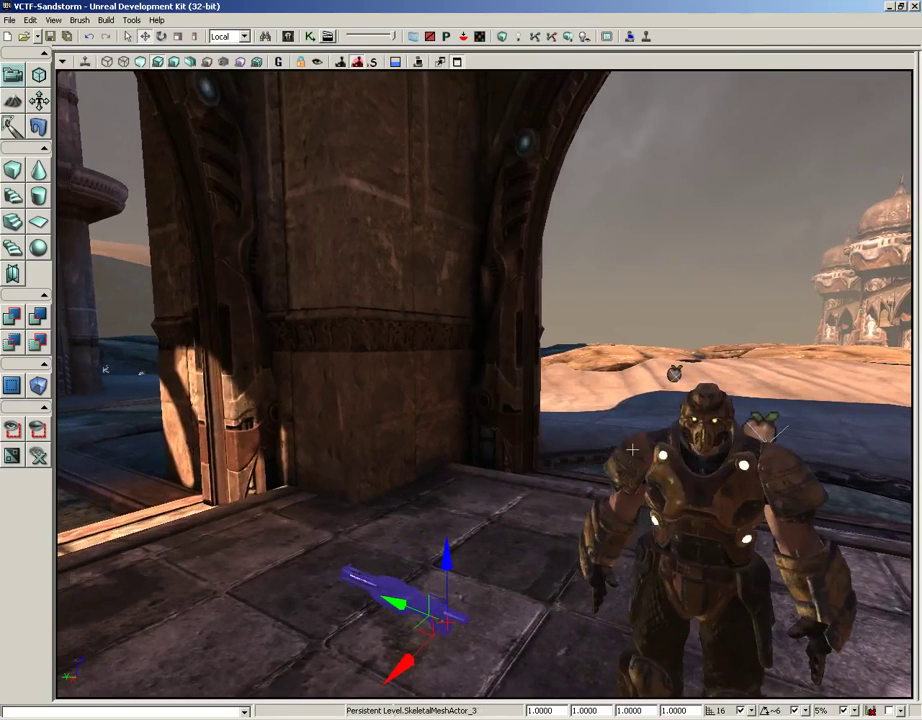
right_drag(596, 432, 560, 405)
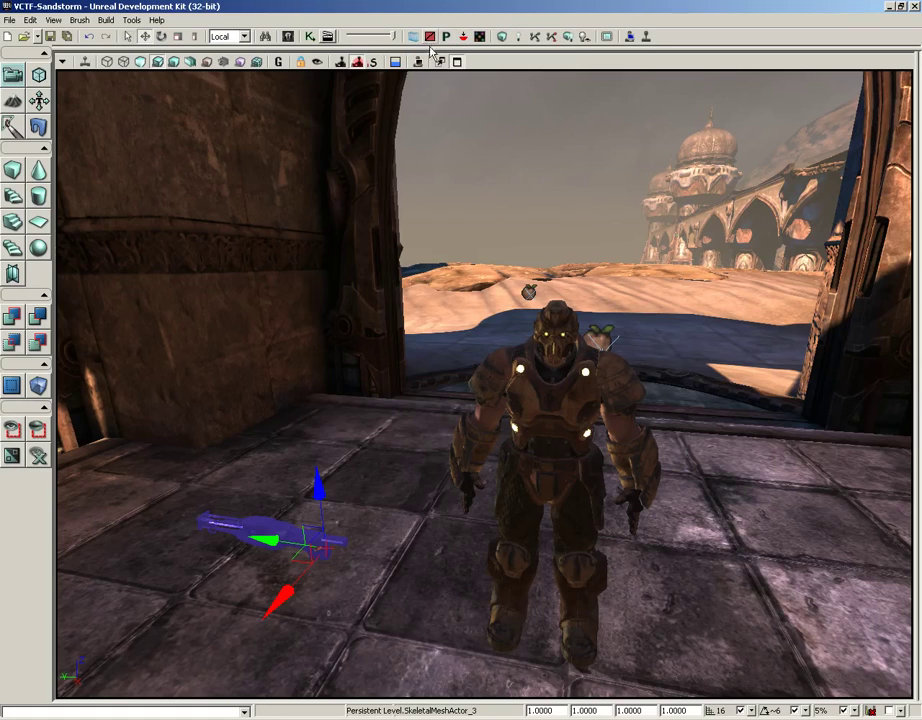
Snap the shock rifle to the guard's right-hand socket using socket snapping, and switch the socket snapping mode off again
click(464, 37)
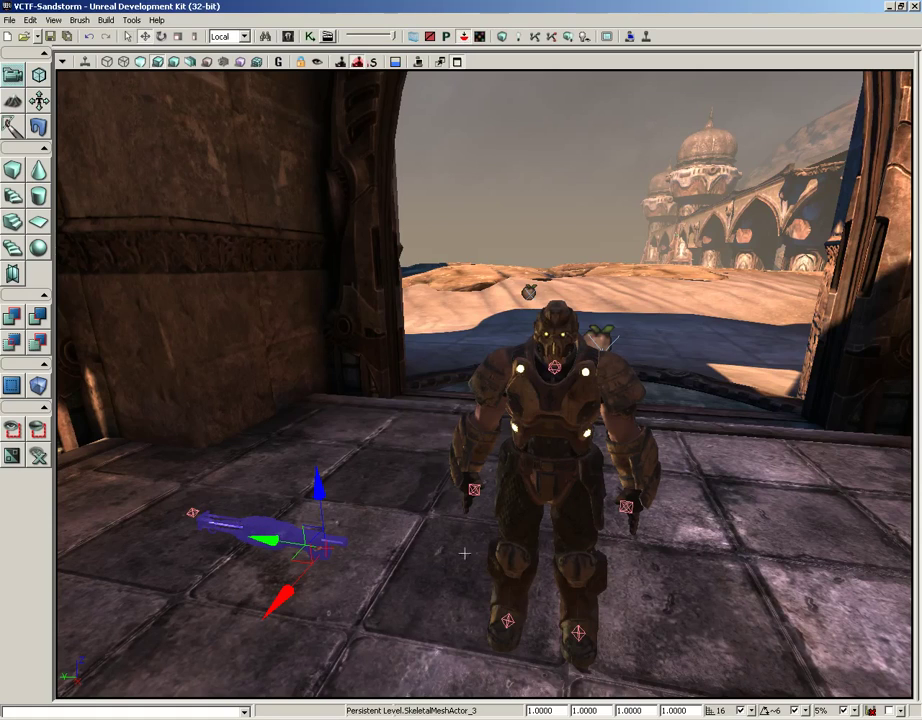
click(475, 491)
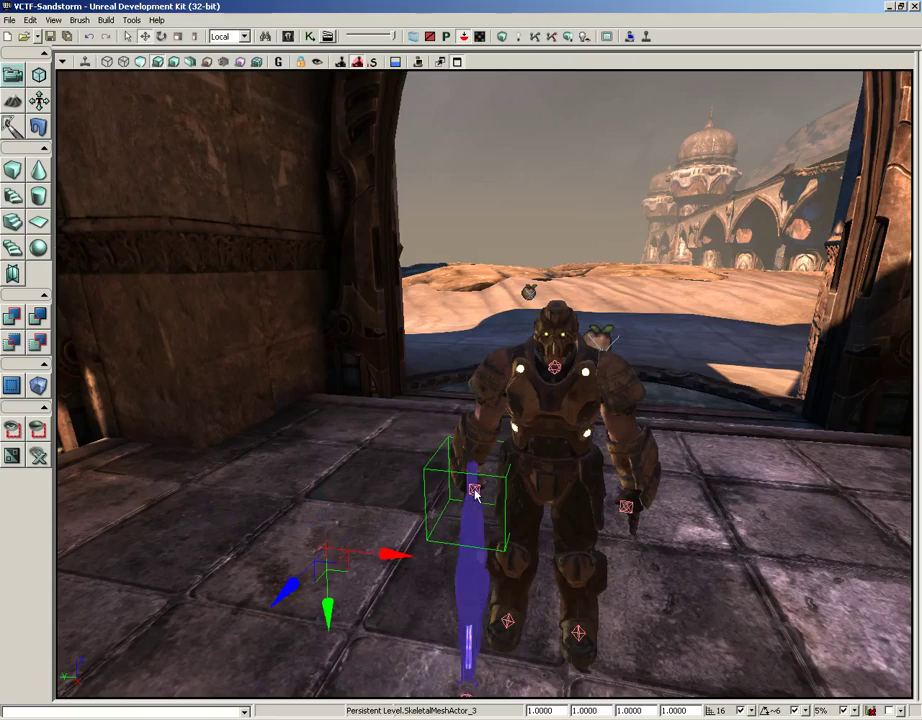
drag(380, 489, 520, 424)
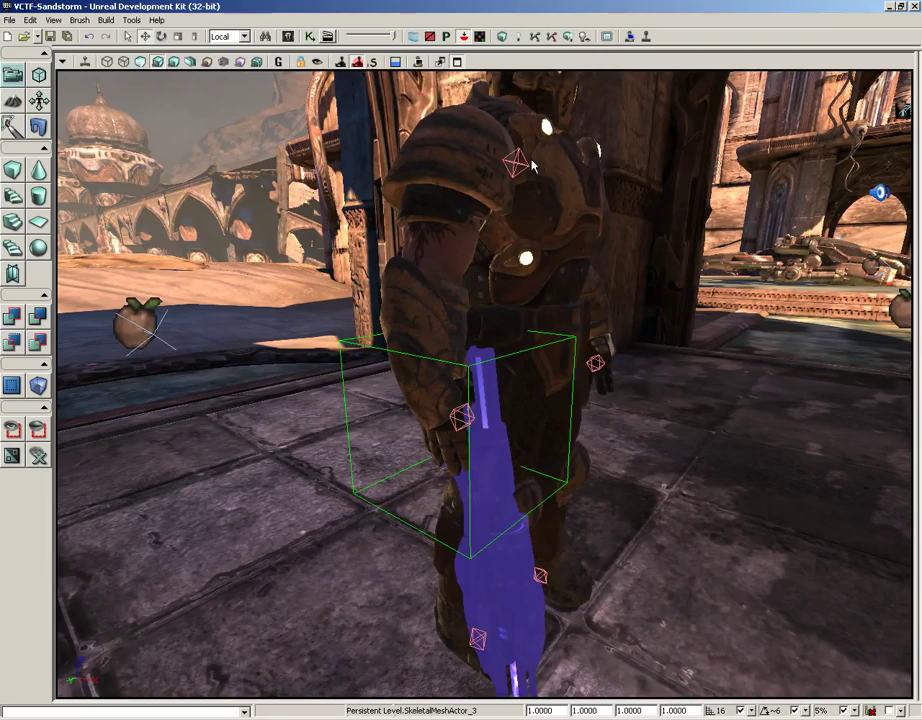
click(464, 37)
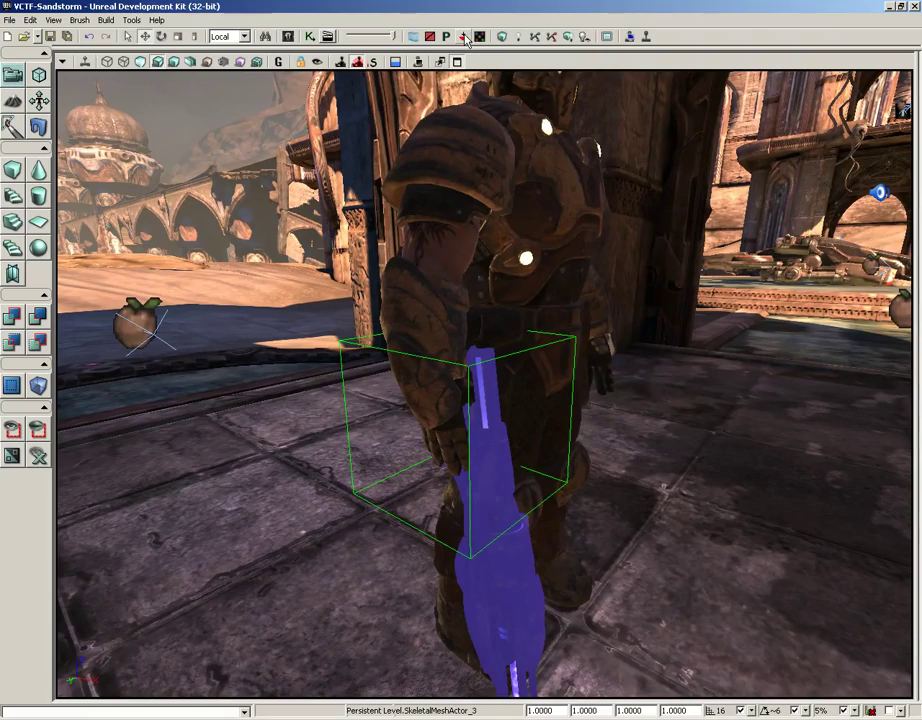
drag(569, 296, 702, 287)
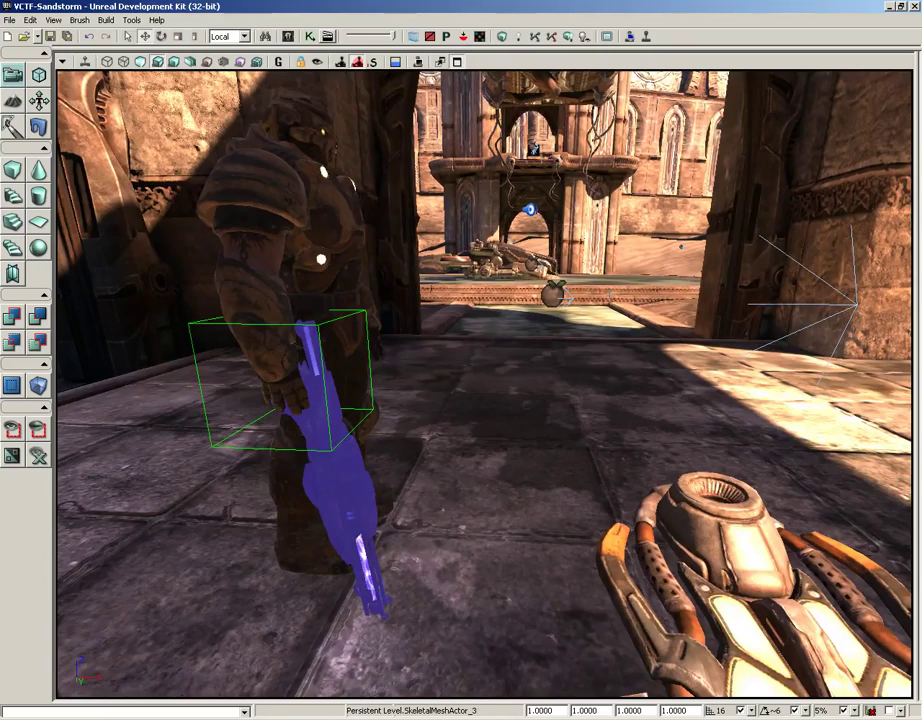
Open the Content Browser at the studded metal walkway, clear the filters, show only Particle Systems and search for "shock"
drag(610, 296, 621, 67)
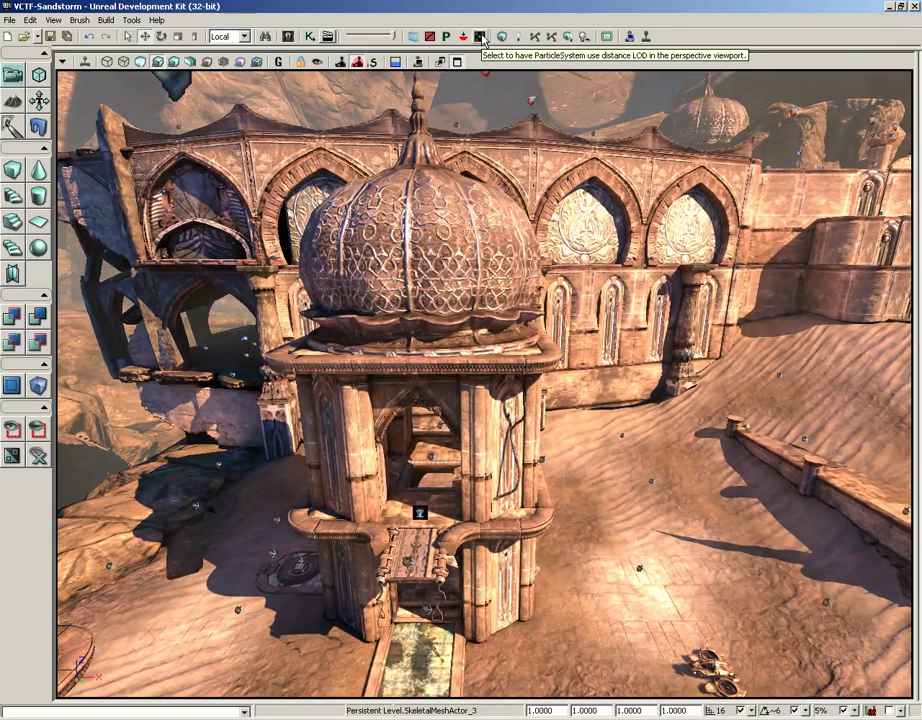
drag(608, 366, 339, 67)
drag(575, 20, 570, 22)
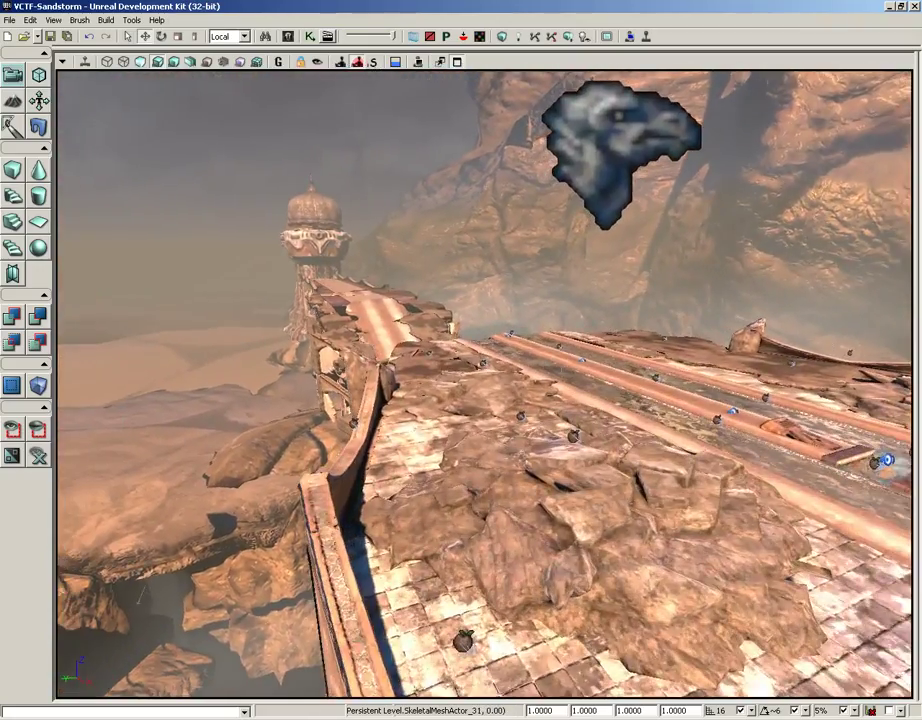
drag(570, 67, 603, 72)
right_drag(603, 72, 604, 82)
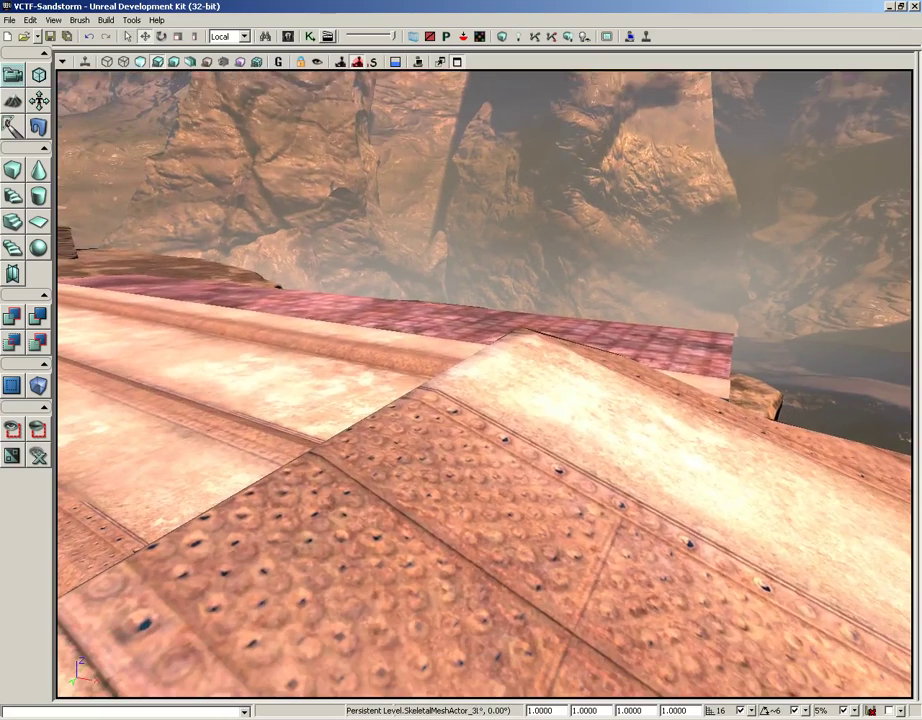
right_drag(467, 243, 467, 253)
click(310, 38)
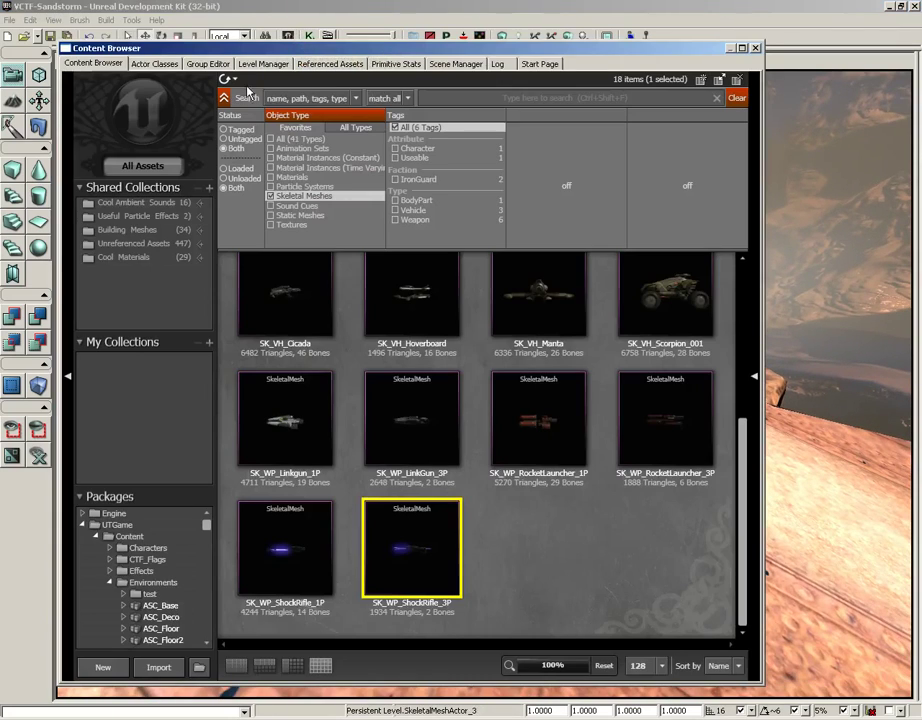
click(738, 98)
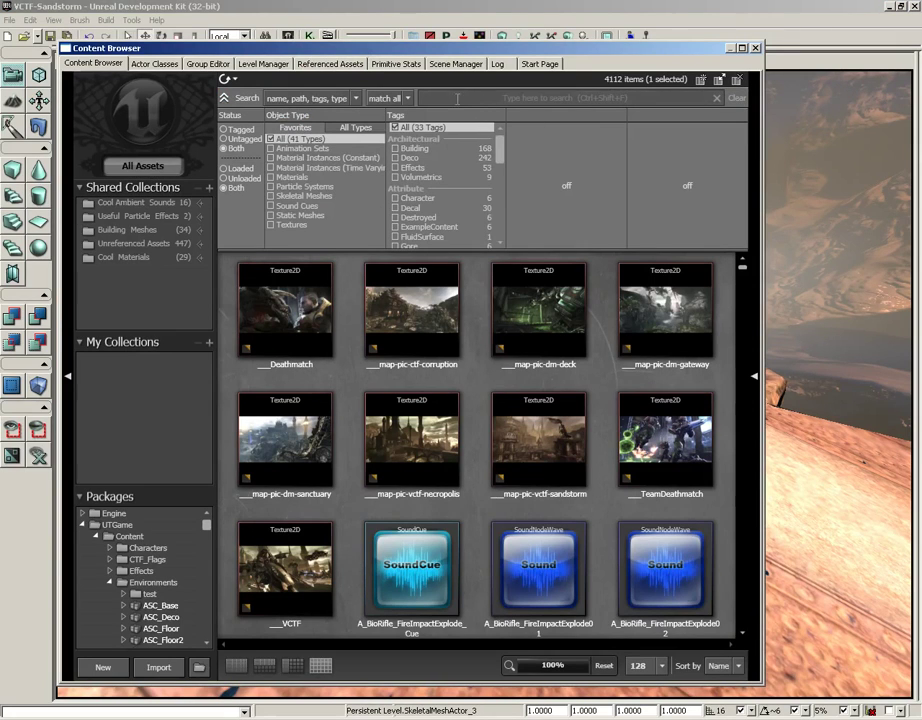
click(300, 186)
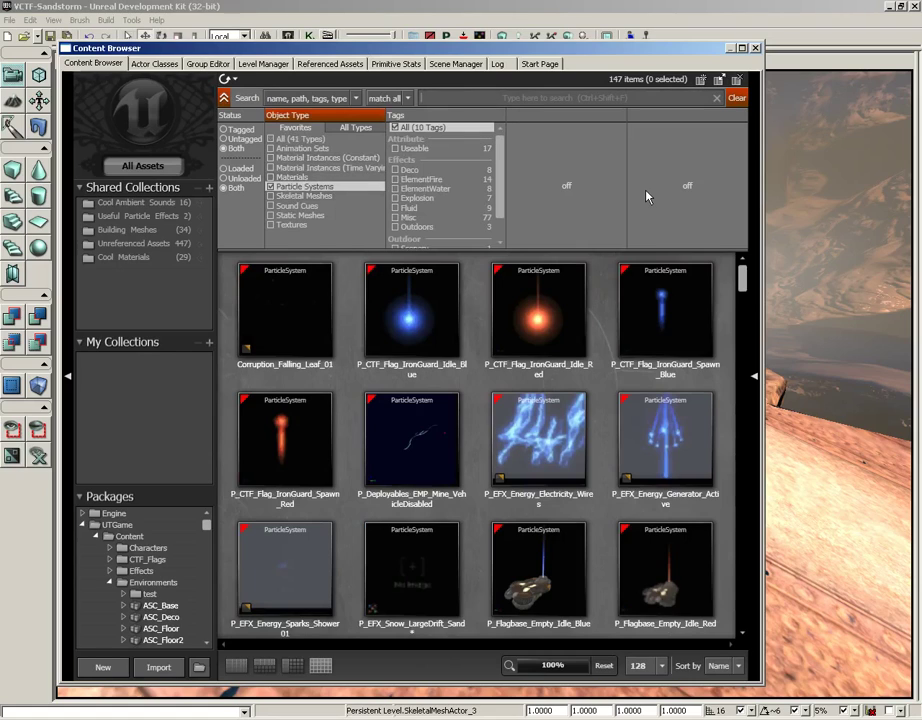
text(shock)
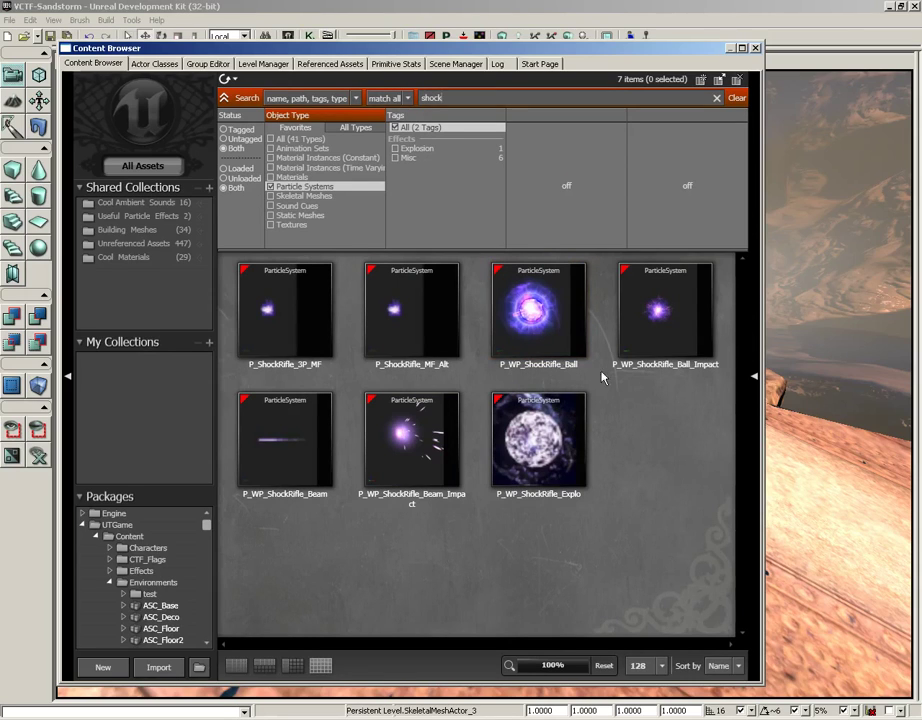
Place the P_WP_ShockRifle_Ball particle system on the studded metal walkway and close the Content Browser
drag(596, 51, 216, 41)
click(158, 305)
drag(230, 376, 490, 470)
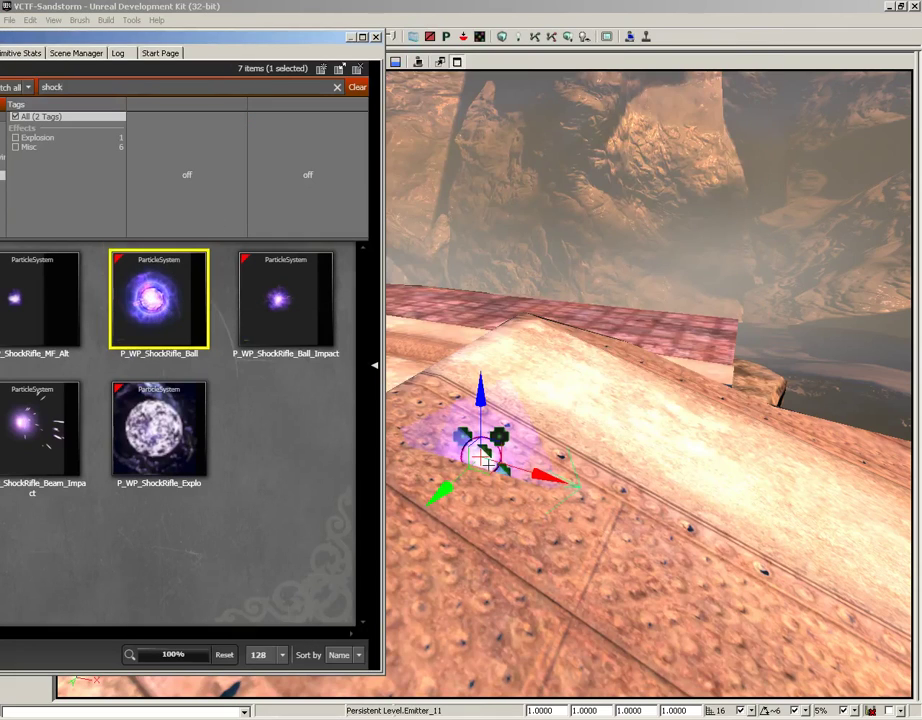
click(376, 37)
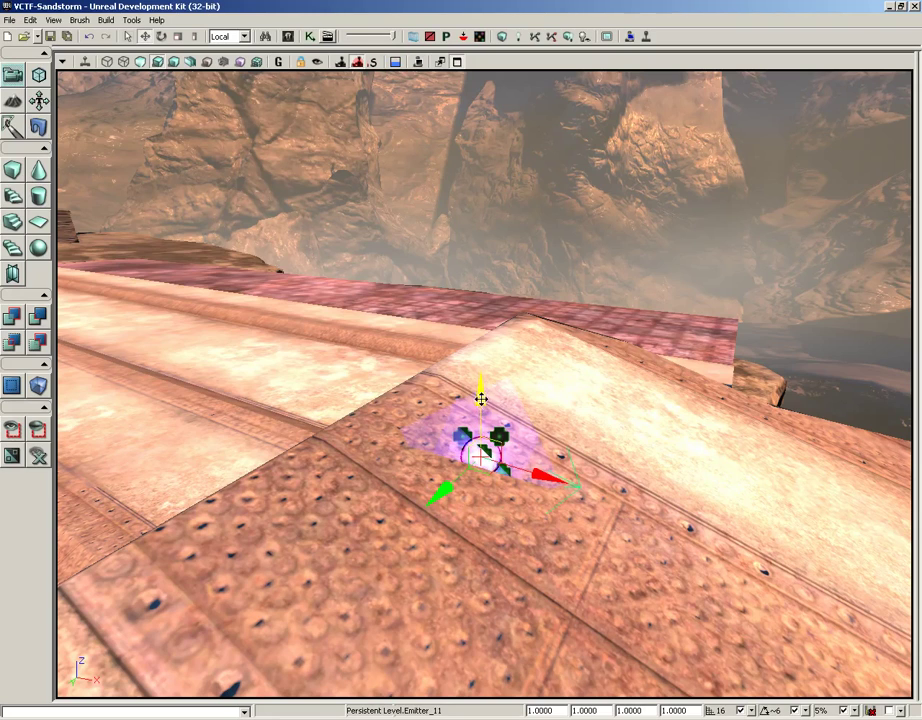
Raise the shock ball emitter above the surface of the metal walkway
drag(481, 398, 480, 340)
middle_drag(474, 517, 548, 517)
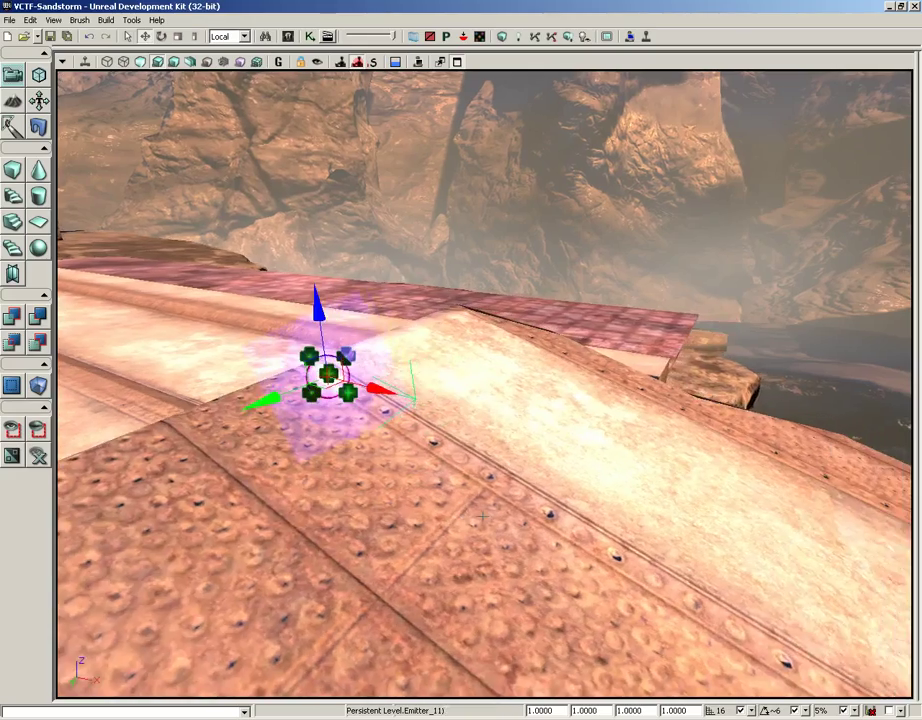
right_drag(474, 517, 380, 500)
middle_drag(380, 500, 414, 498)
drag(413, 497, 466, 516)
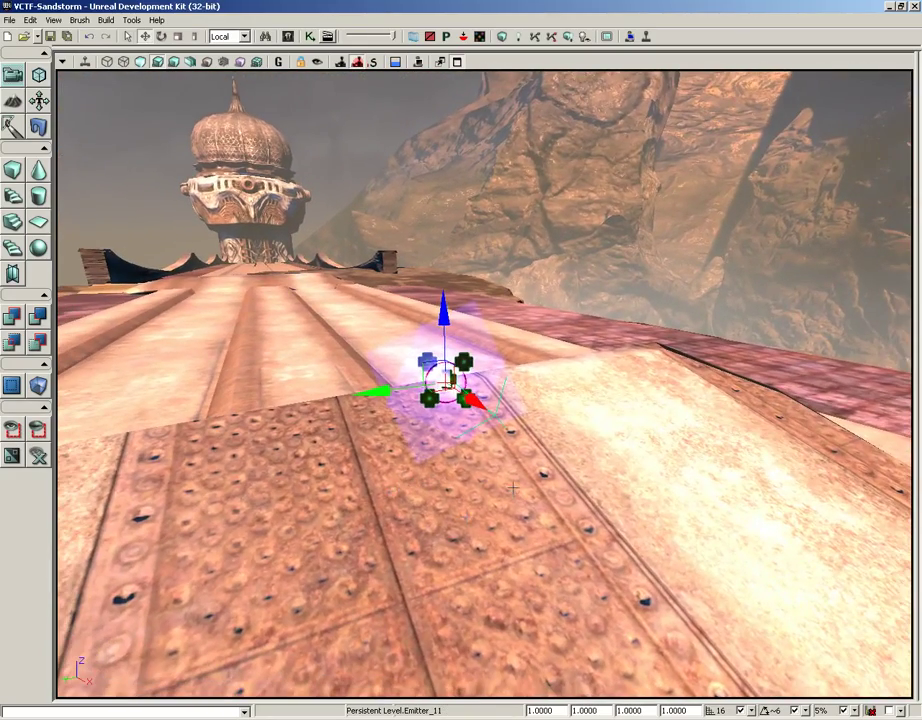
Turn on game view, select the walkway mesh instead of the emitter, and enable realtime playback in the perspective viewport
click(279, 62)
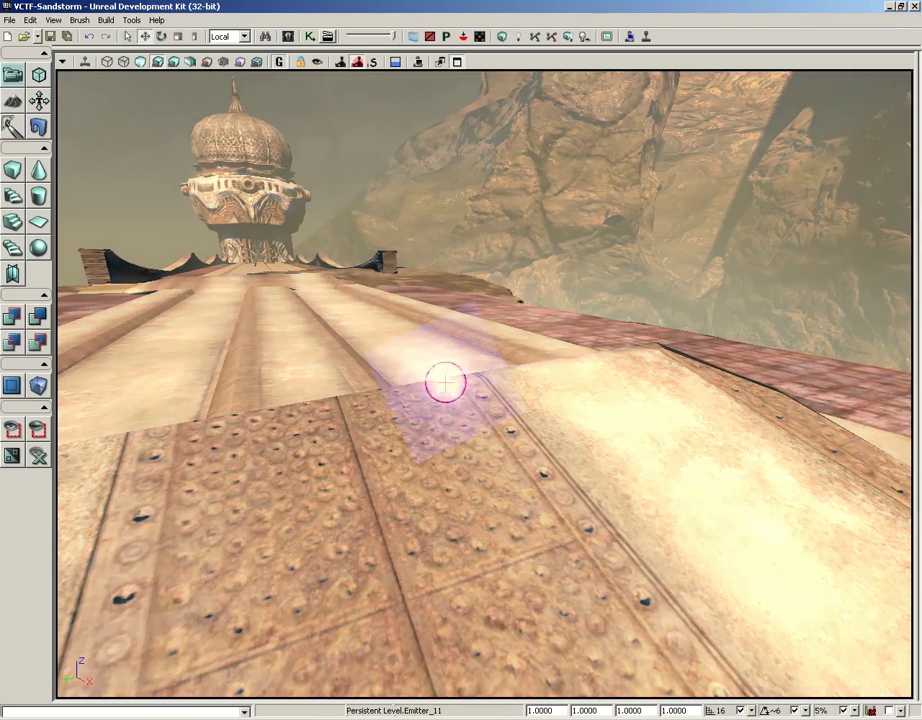
drag(511, 502, 511, 505)
click(511, 505)
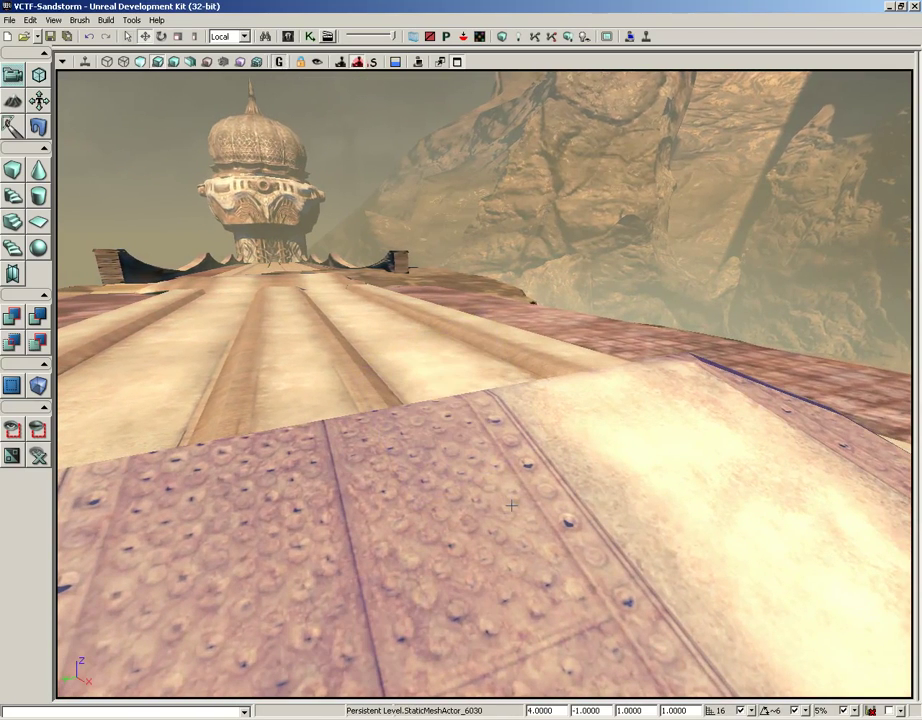
click(85, 62)
drag(257, 457, 301, 442)
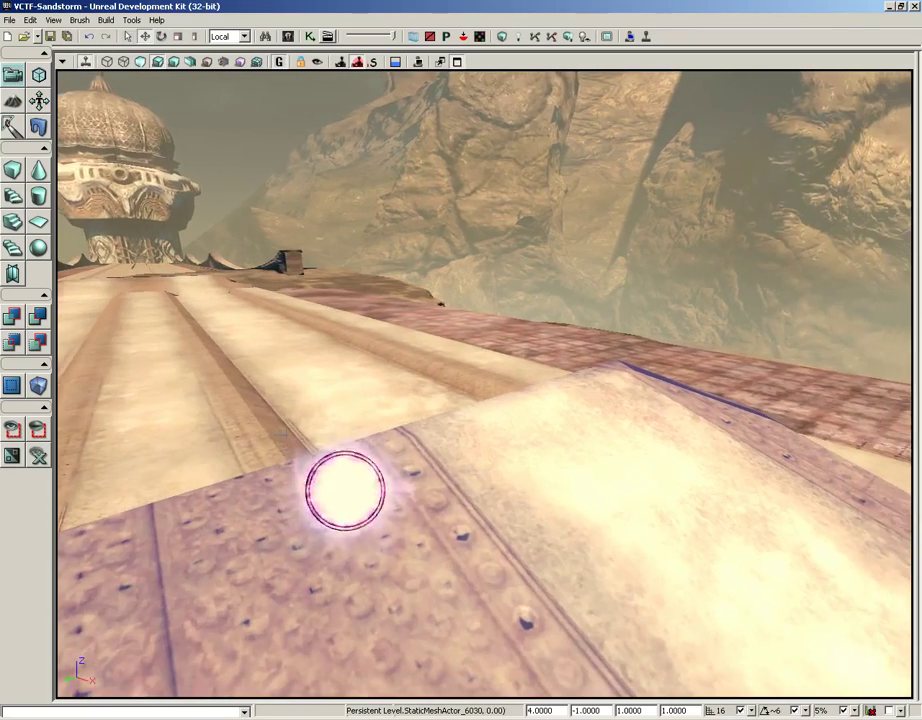
right_drag(455, 446, 387, 418)
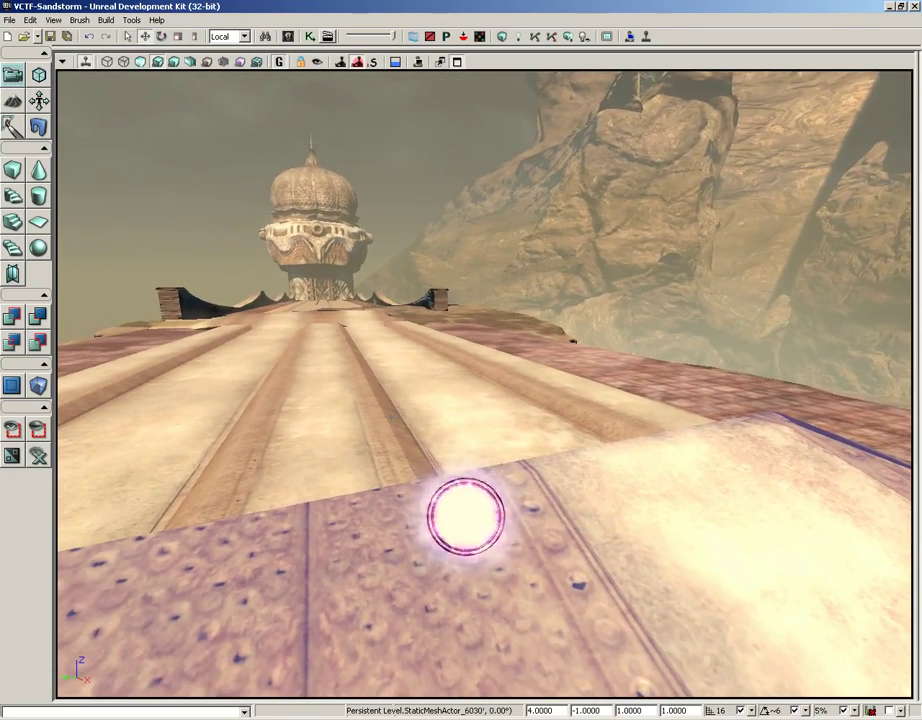
Bring up the Content Browser and open the P_WP_ShockRifle_Ball particle system in the Cascade editor
click(292, 36)
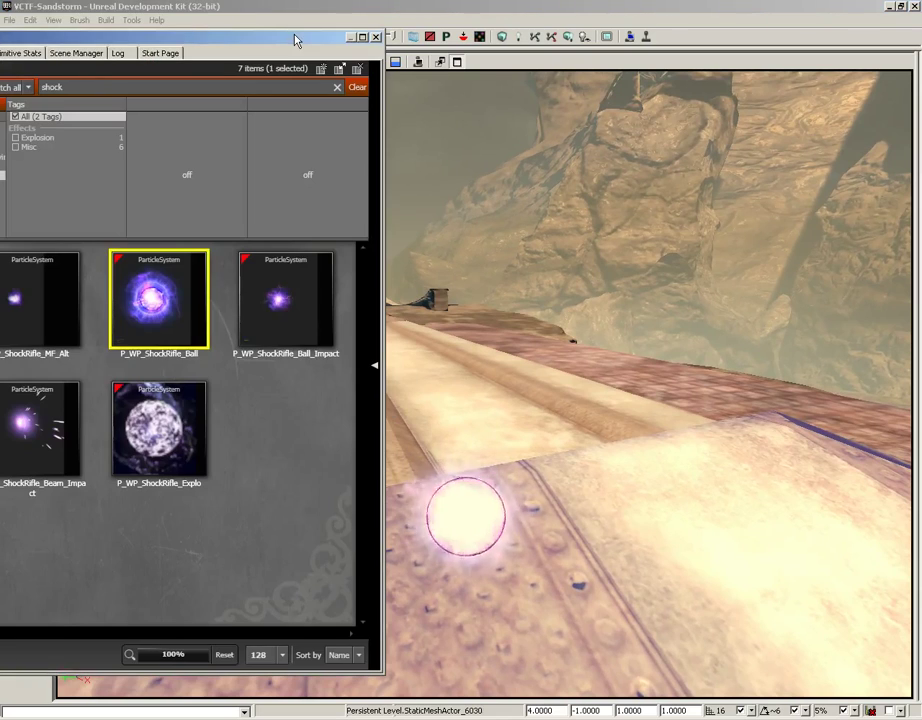
drag(295, 40, 711, 24)
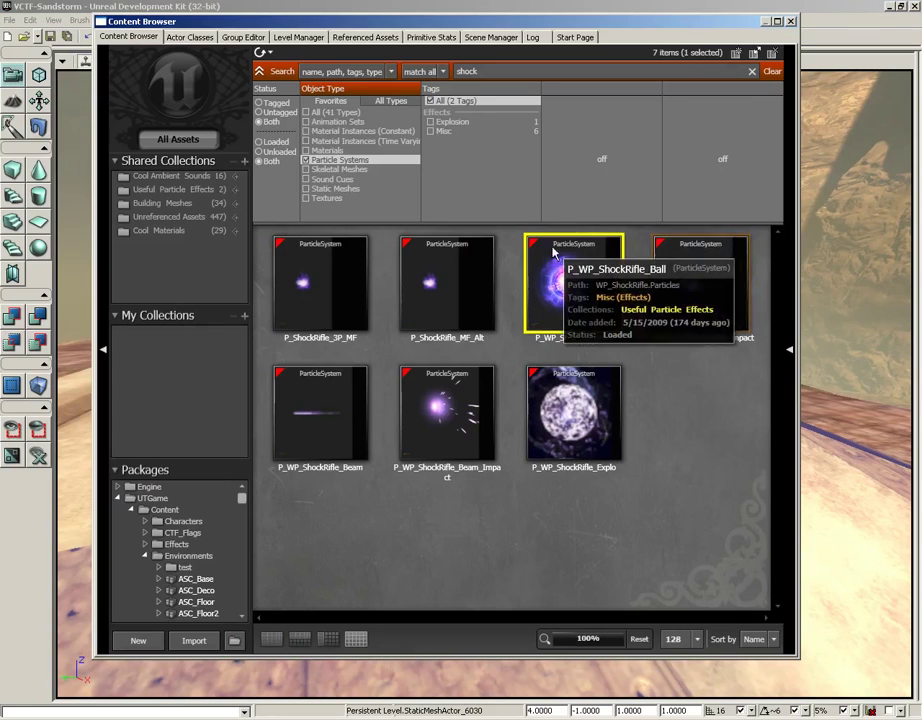
double_click(554, 293)
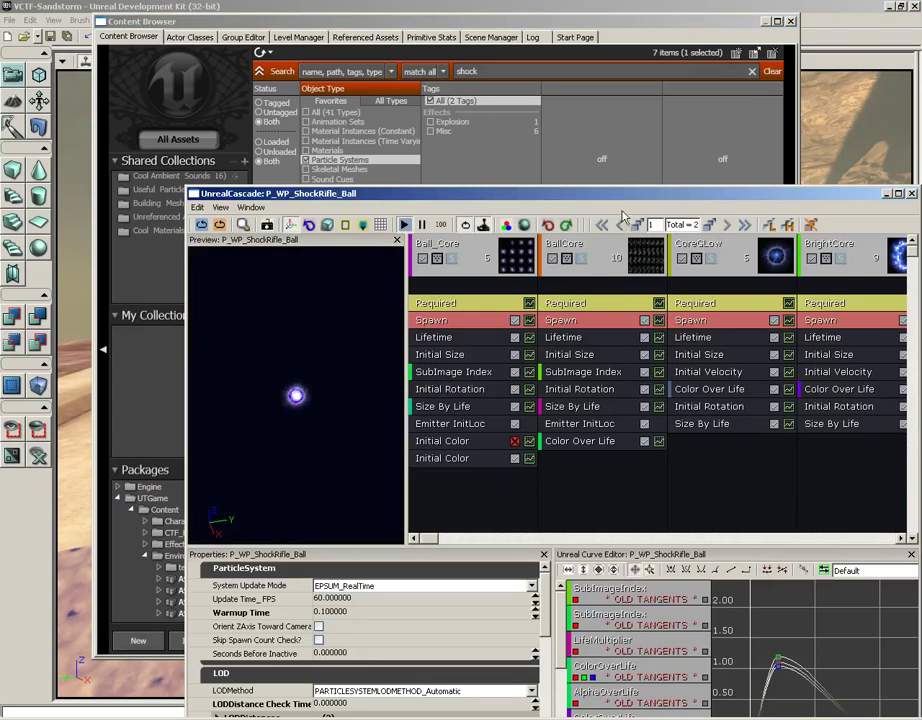
drag(620, 195, 537, 80)
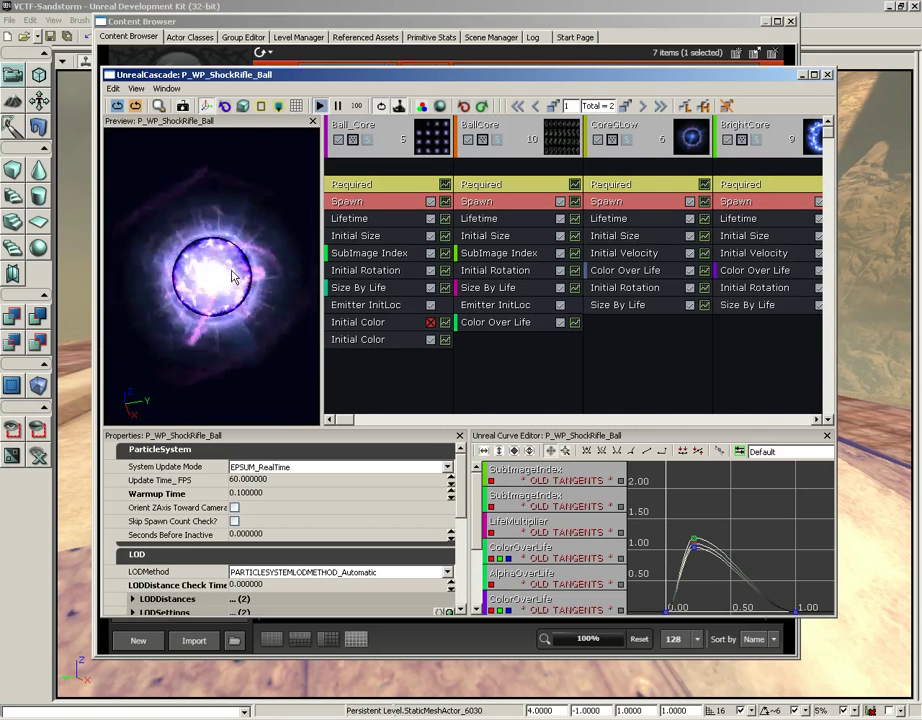
Compare LOD levels 1 and 2 of the shock ball in the Cascade preview, then close Cascade and the Content Browser
click(645, 107)
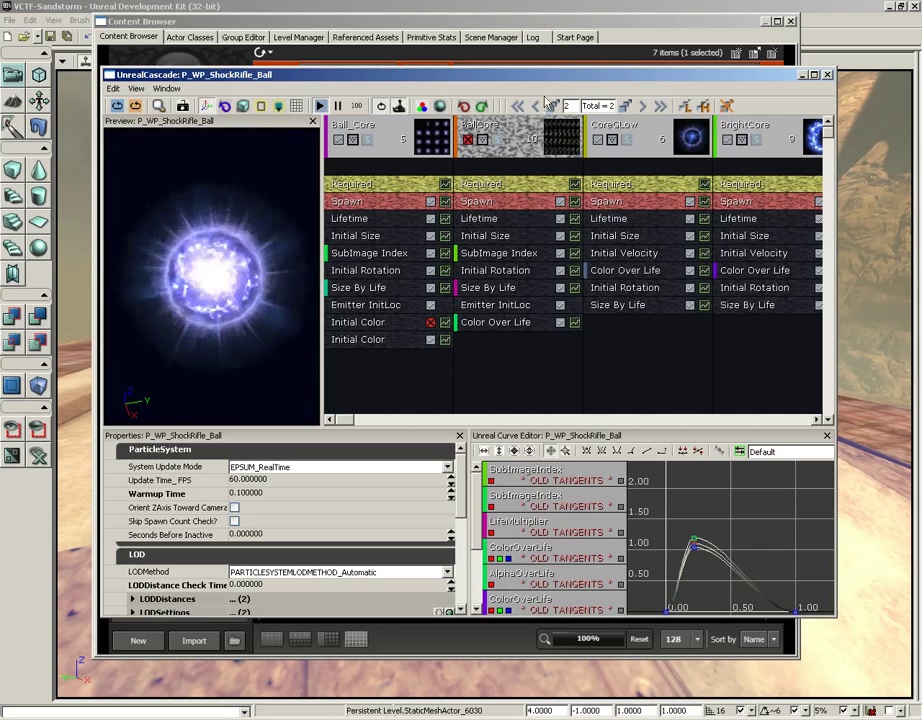
click(538, 107)
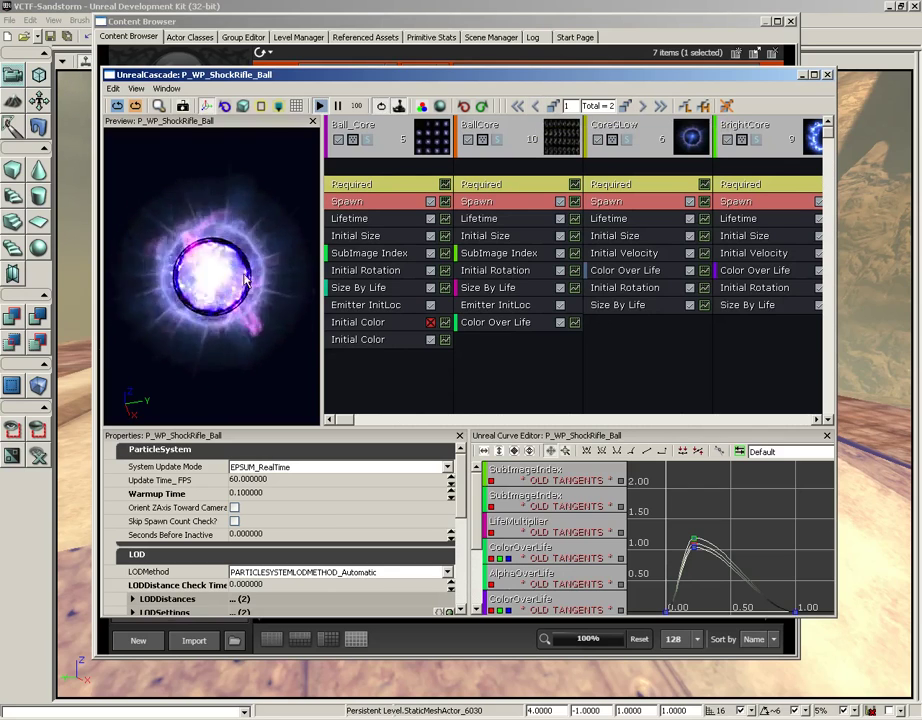
click(643, 106)
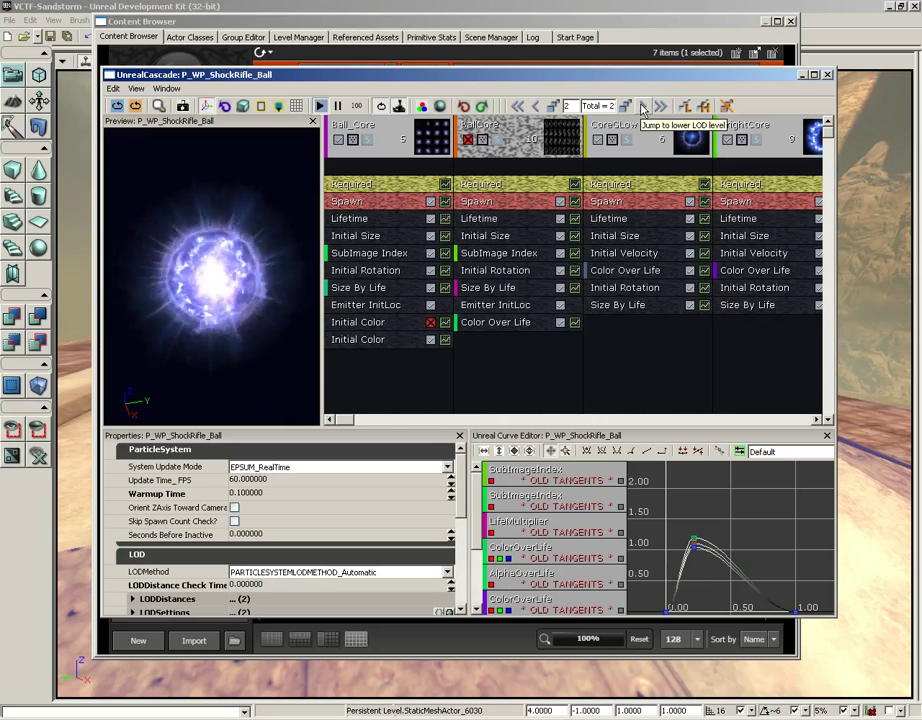
click(828, 75)
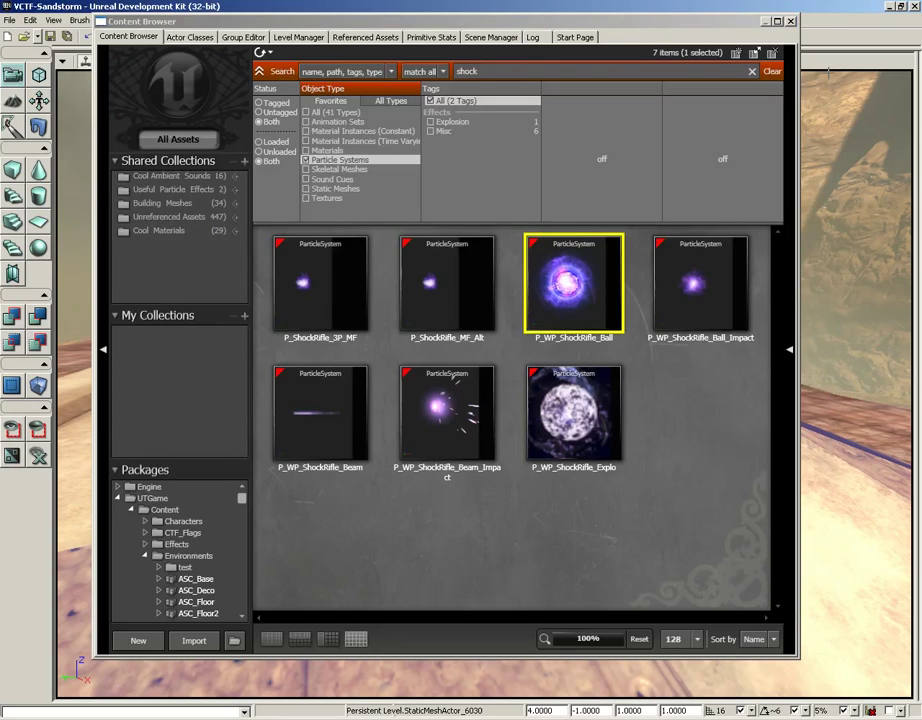
click(790, 21)
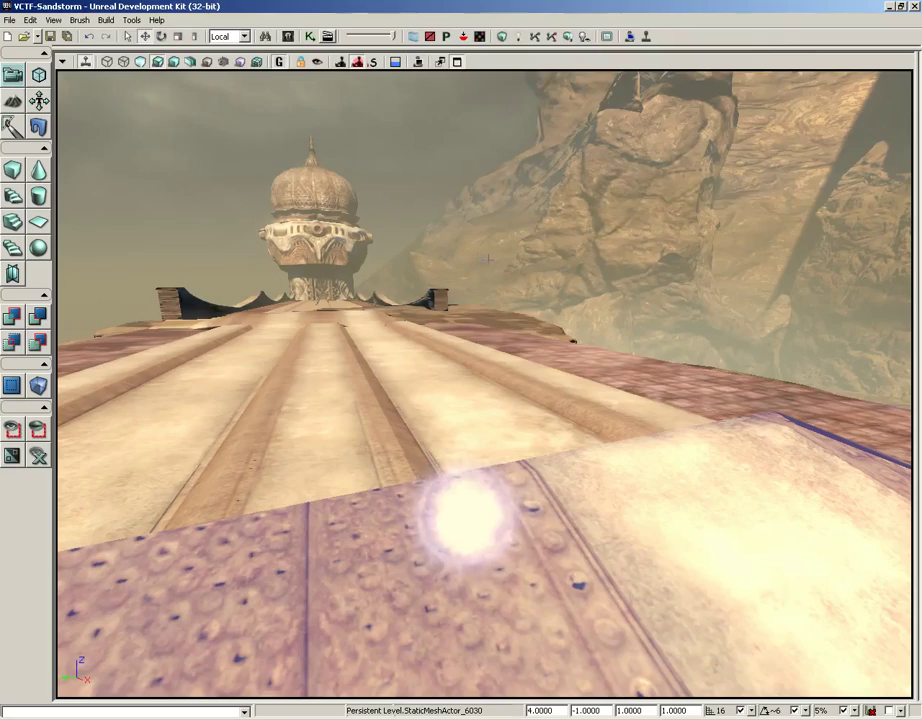
Cycle the perspective viewport's camera movement speed to its slowest setting and approach the shock ball on the walkway
right_drag(490, 251, 450, 275)
scroll(497, 318, up, 3)
scroll(450, 275, down, 5)
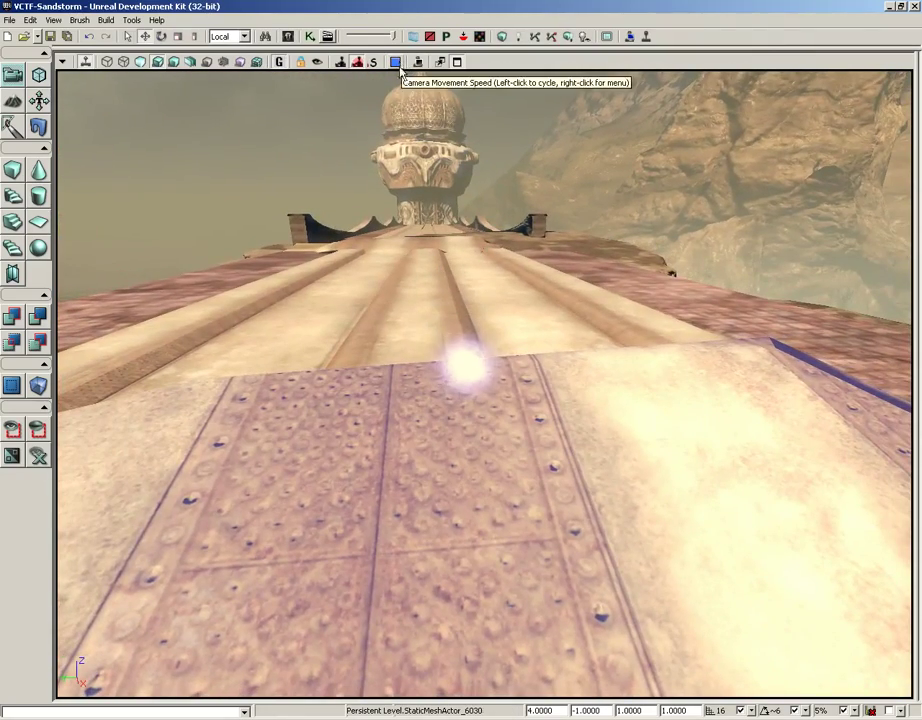
click(393, 64)
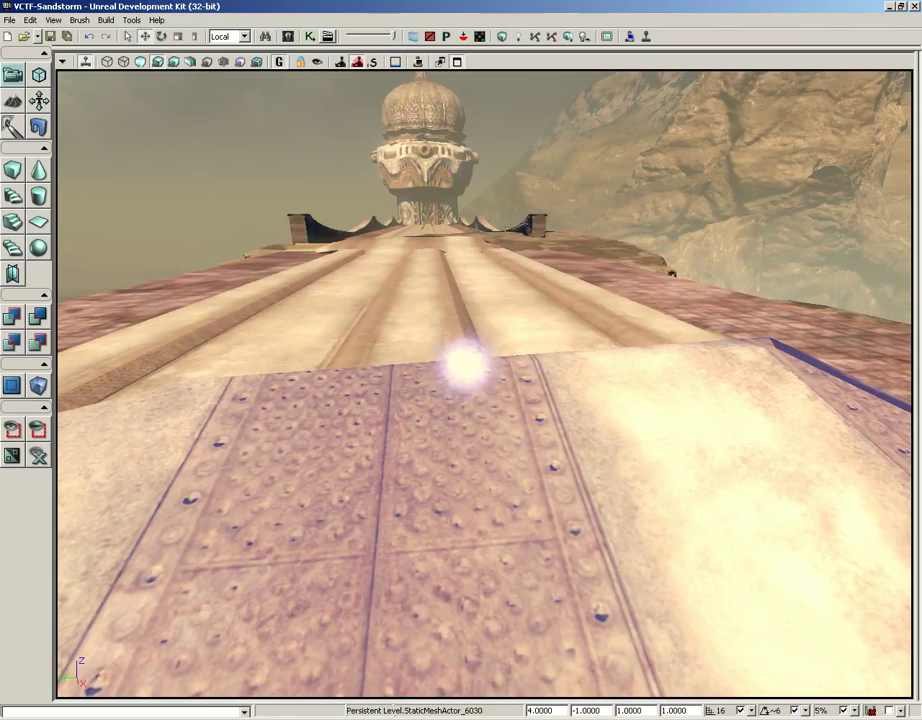
key(w)
right_drag(465, 350, 458, 317)
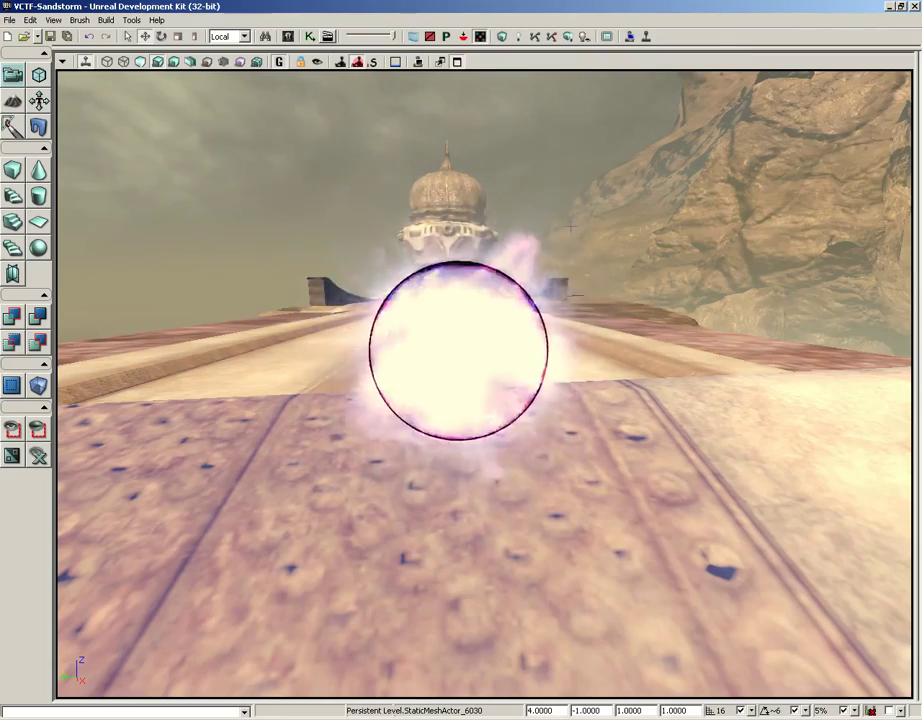
With particle system distance LOD enabled, back away from the shock ball and return toward it to examine its detail switching
right_drag(568, 222, 551, 211)
key(s)
drag(551, 211, 555, 231)
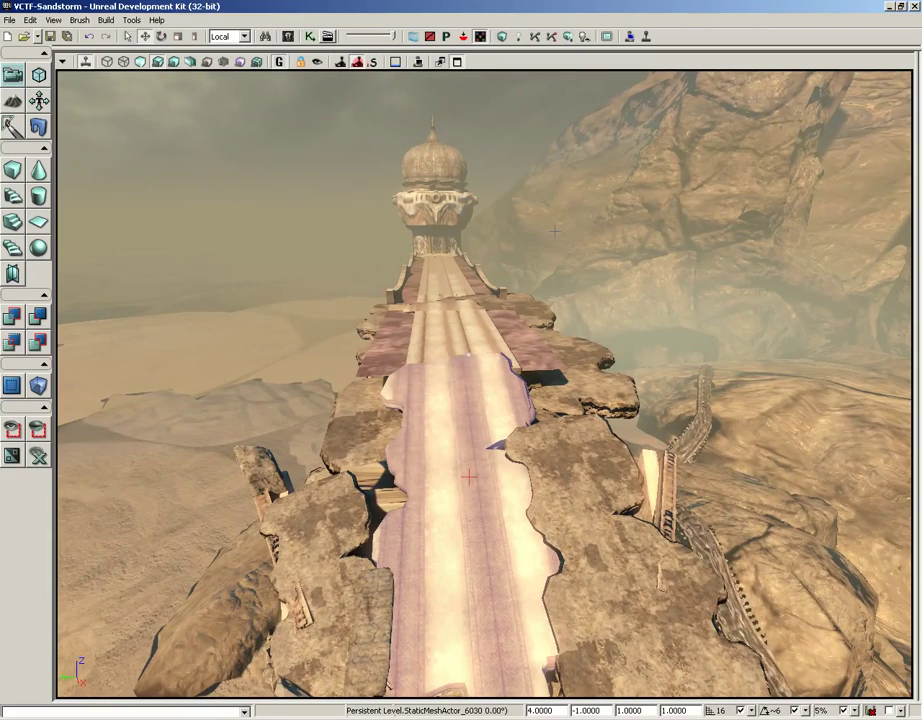
drag(554, 231, 545, 217)
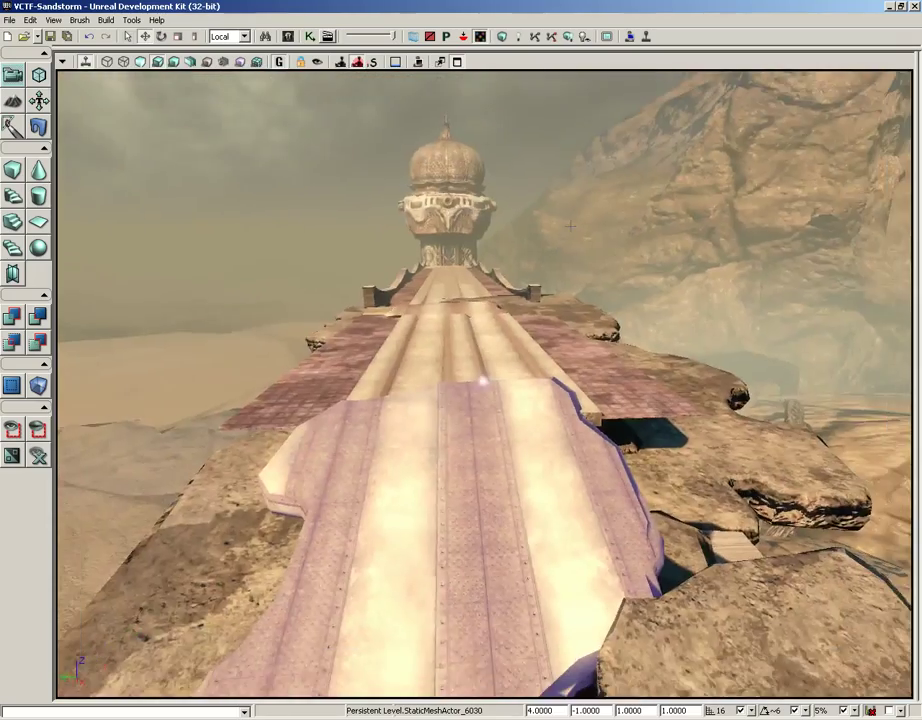
drag(570, 227, 570, 227)
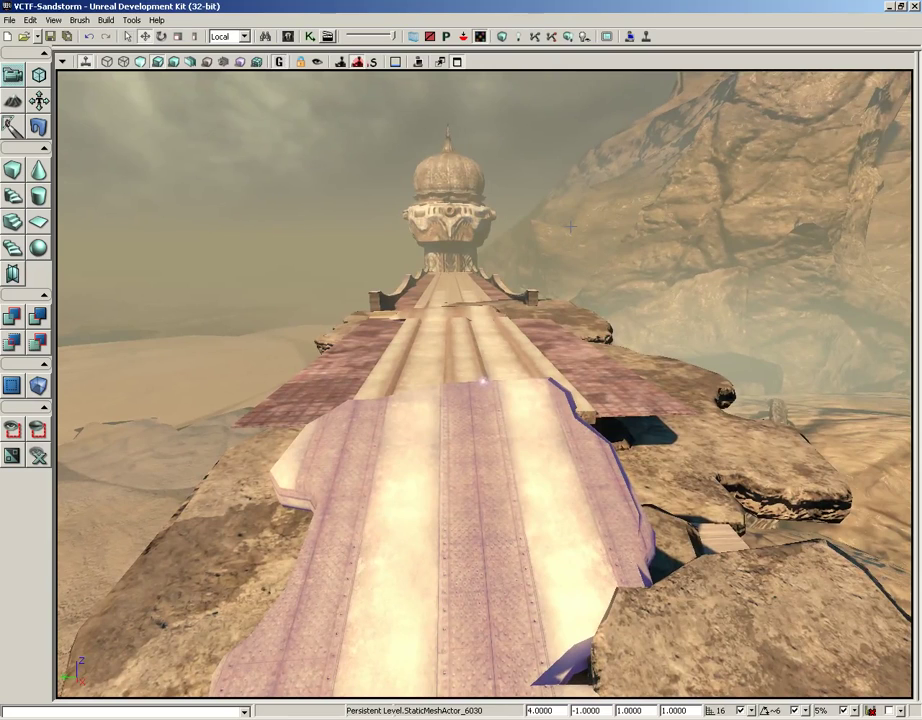